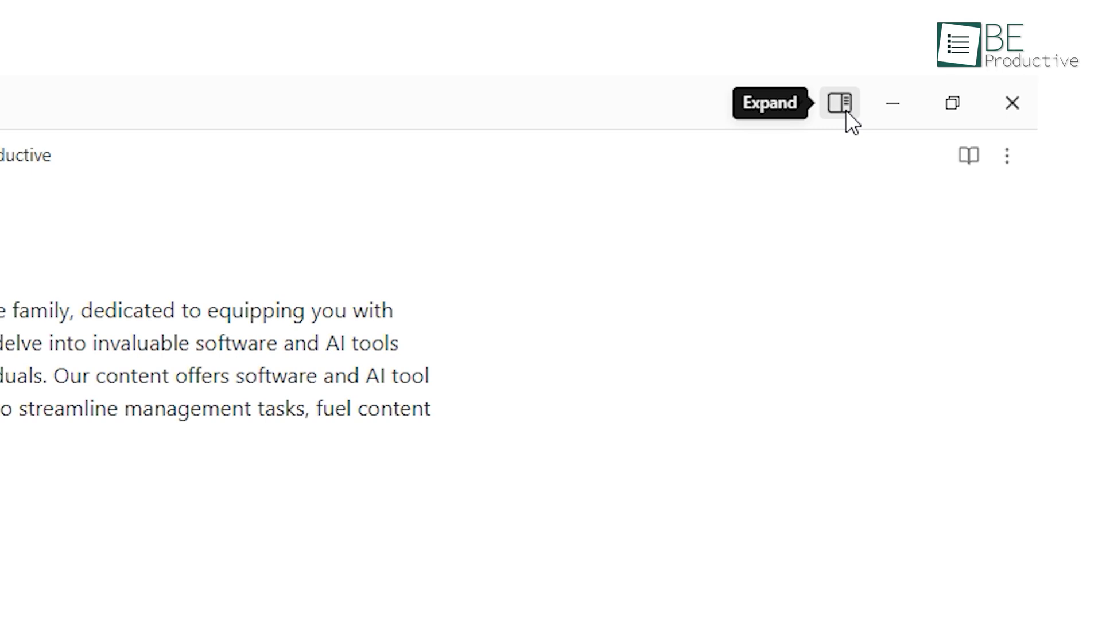
# - Expand the right sidebar, create a new canvas, open the Untitled node from Graph view, then return to the graph
pyautogui.click(846, 110)
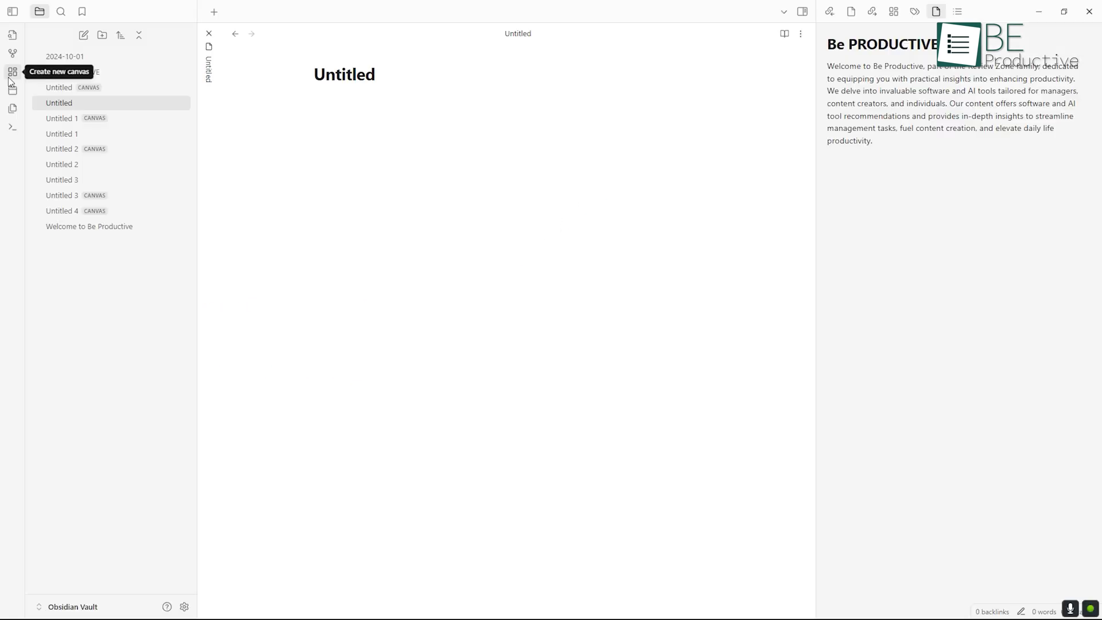
pyautogui.click(11, 75)
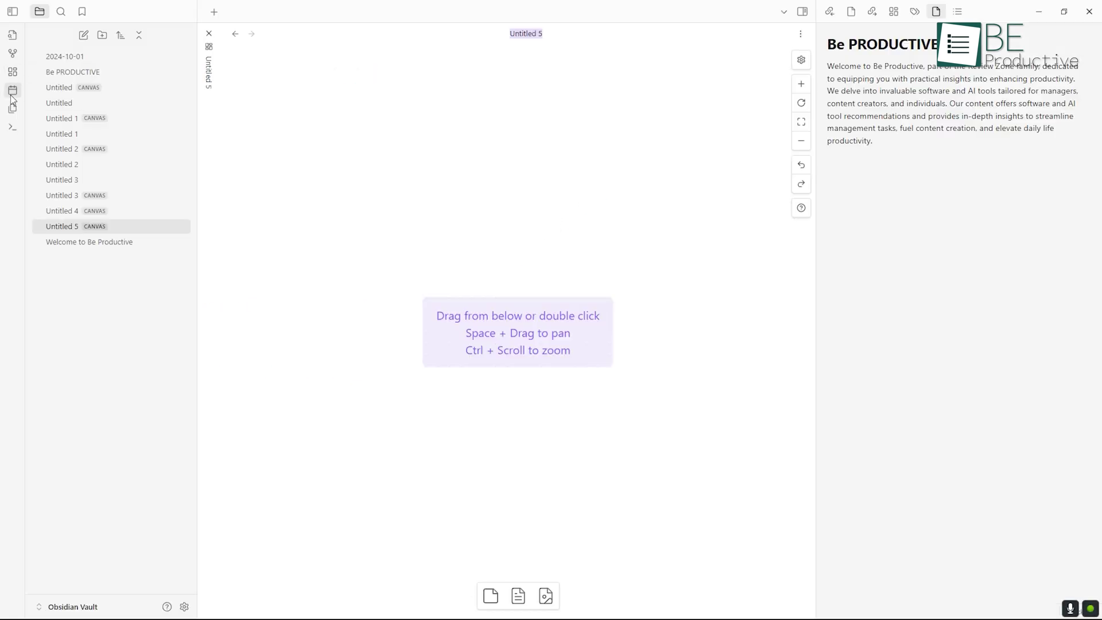
pyautogui.click(11, 59)
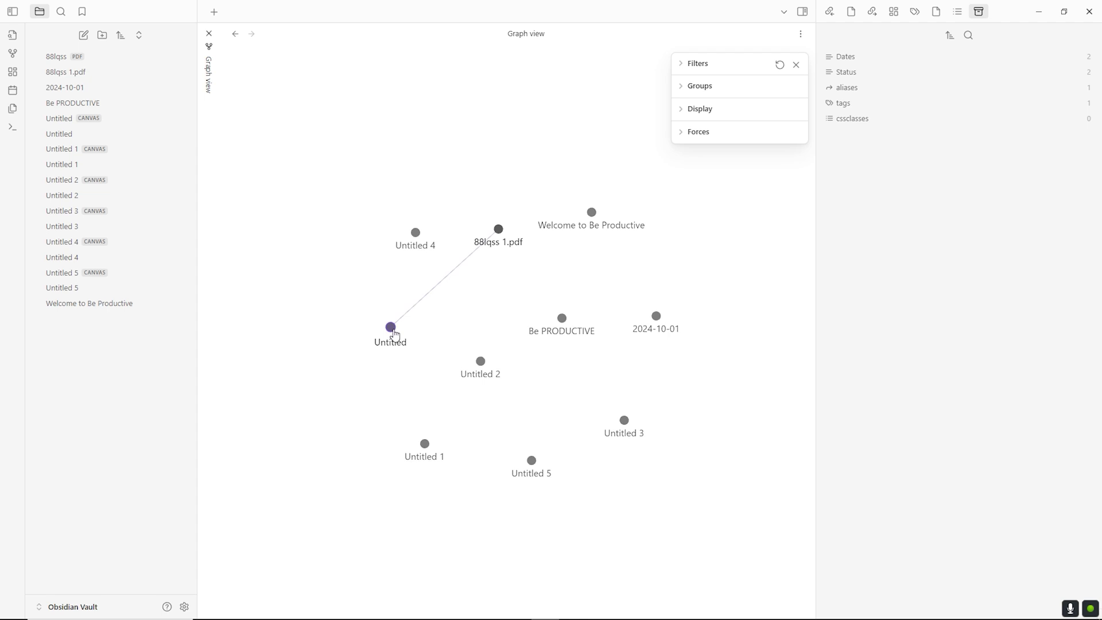
pyautogui.click(391, 327)
pyautogui.scroll(-1, 396, 334)
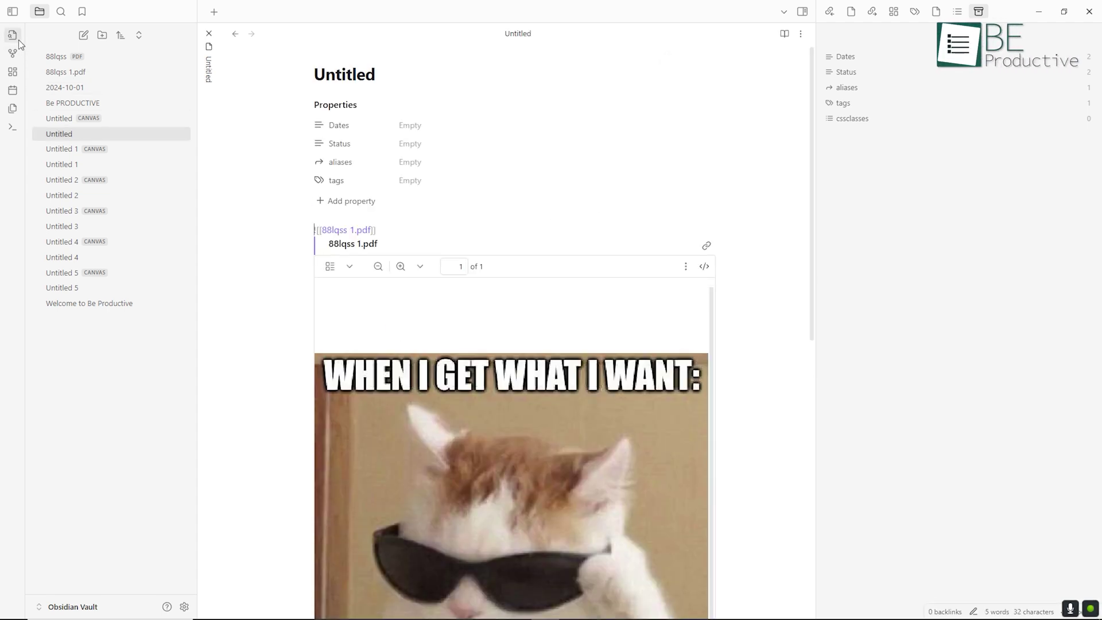
pyautogui.click(11, 56)
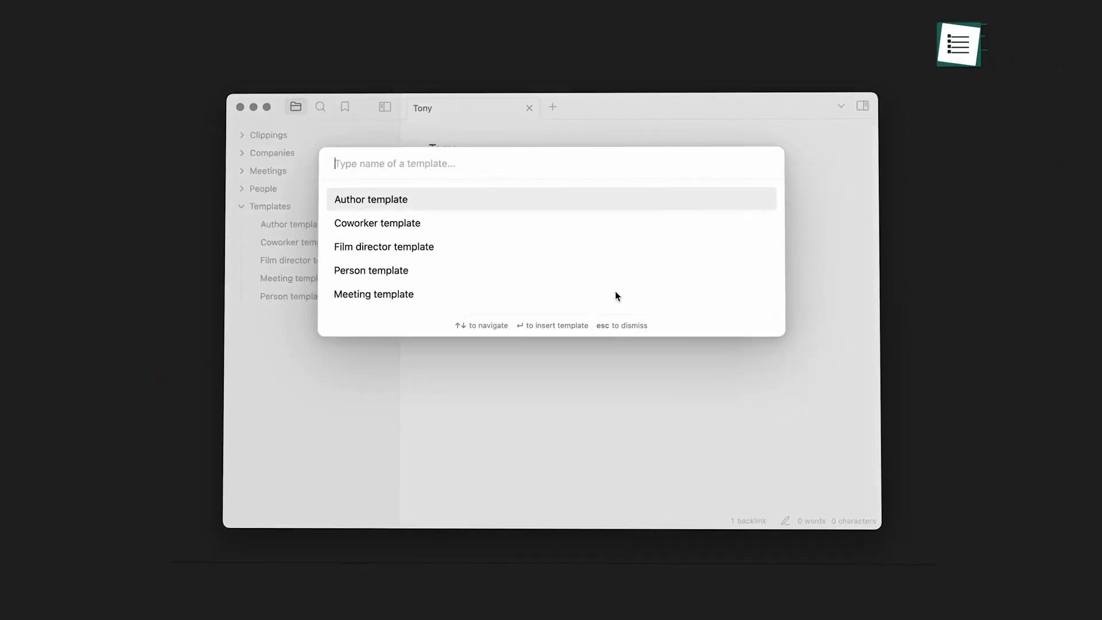
# - Insert the Person template into the Tony note, filtering the template list with 'pers'
pyautogui.write('pers')
pyautogui.press('Return')
pyautogui.hotkey('alt', 't')
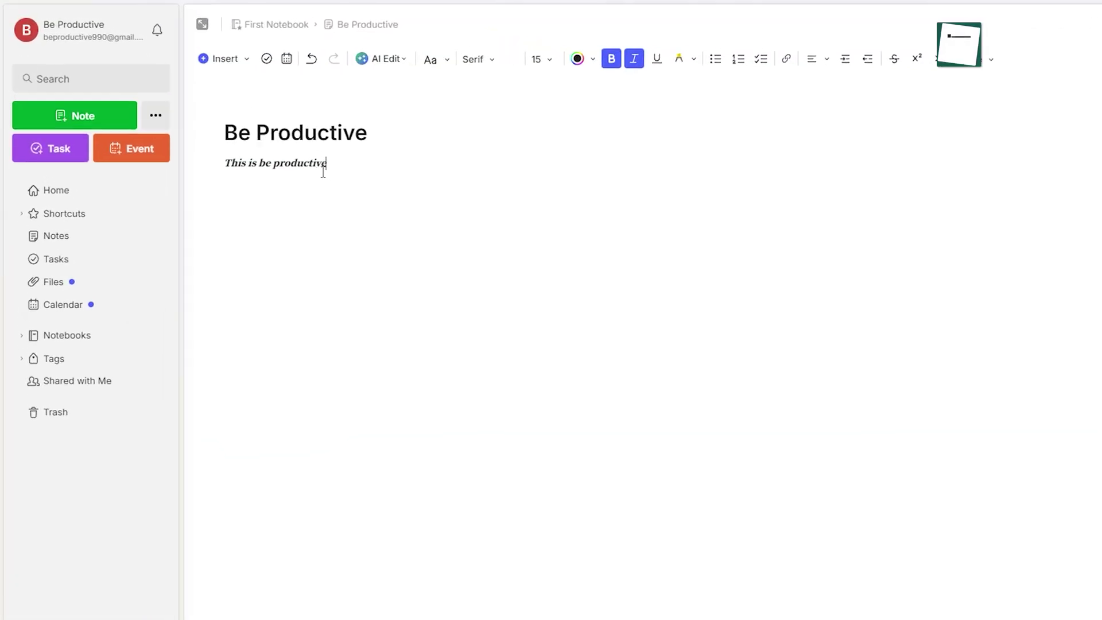
# - Format the line 'This is be productive' in Handwritten font with a pink highlight
pyautogui.moveTo(265, 132); pyautogui.dragTo(182, 132)
pyautogui.click(396, 49)
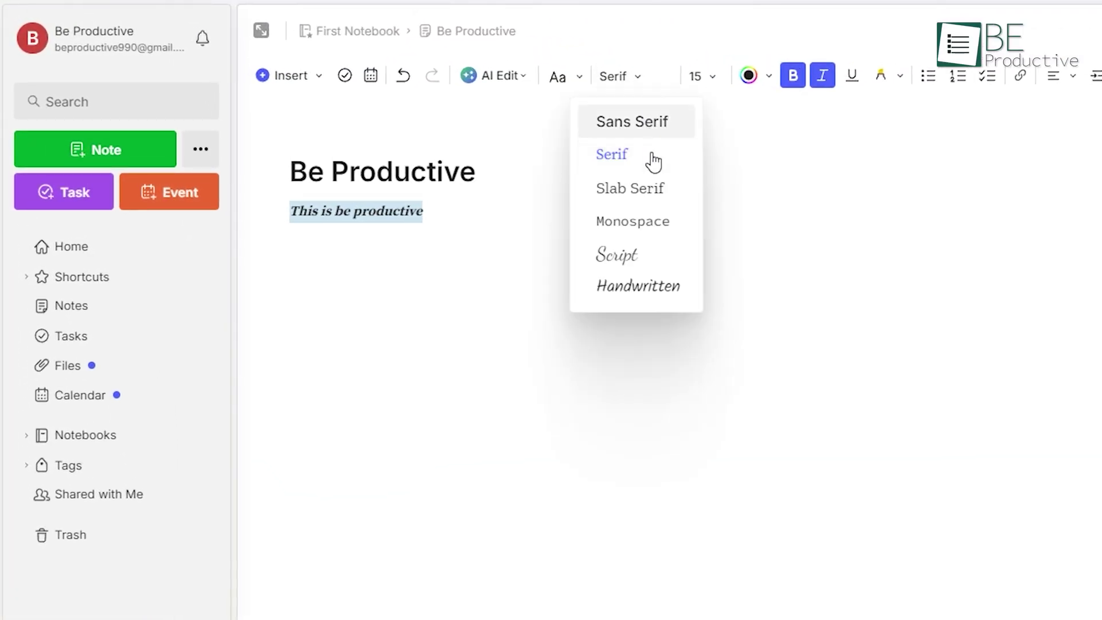
pyautogui.click(659, 285)
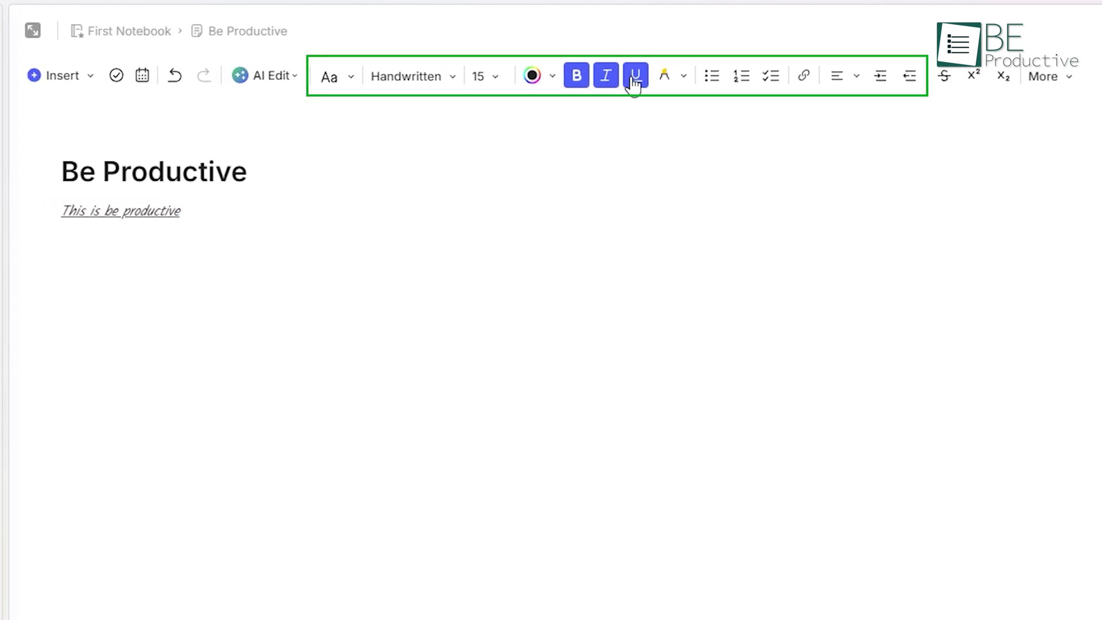
pyautogui.click(686, 78)
pyautogui.click(632, 121)
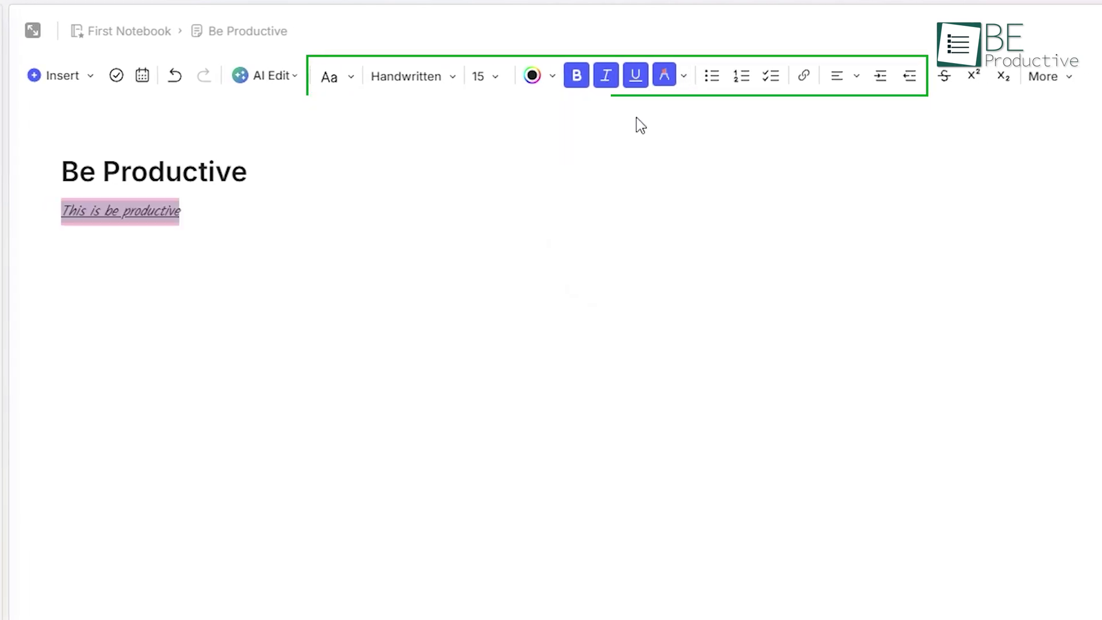
pyautogui.click(679, 79)
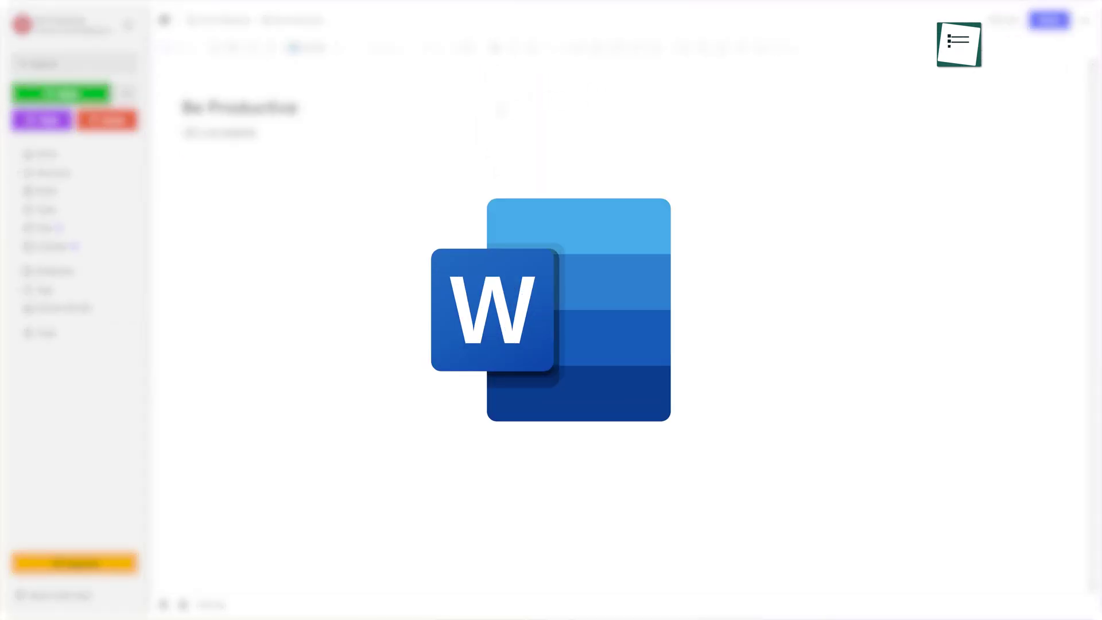
# - Insert the 'ms word' image from disk into the note
pyautogui.click(196, 55)
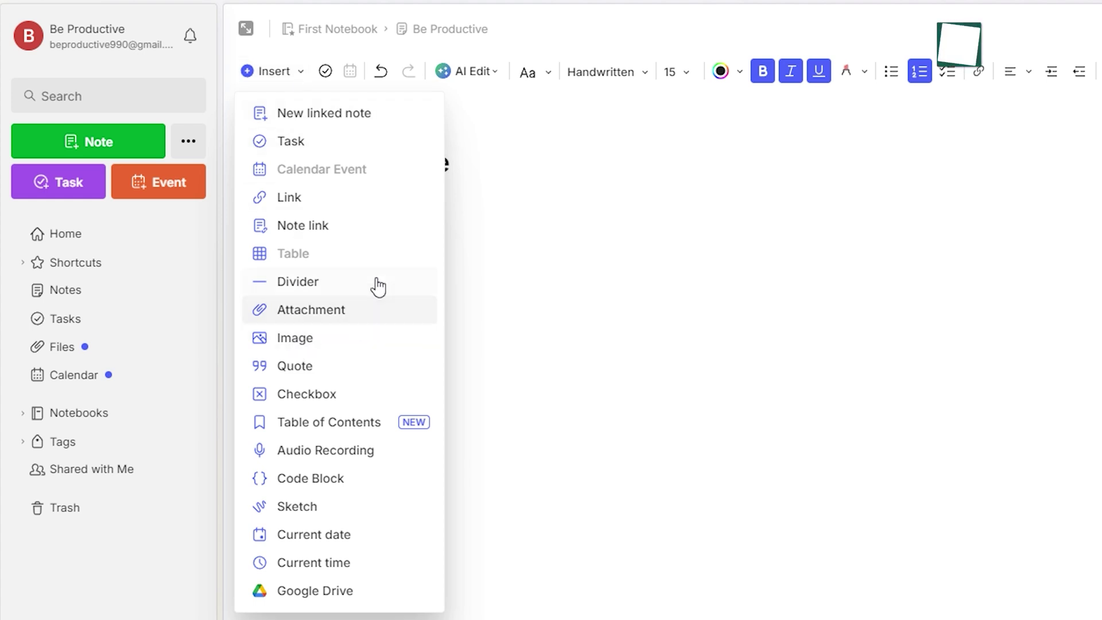
pyautogui.click(386, 342)
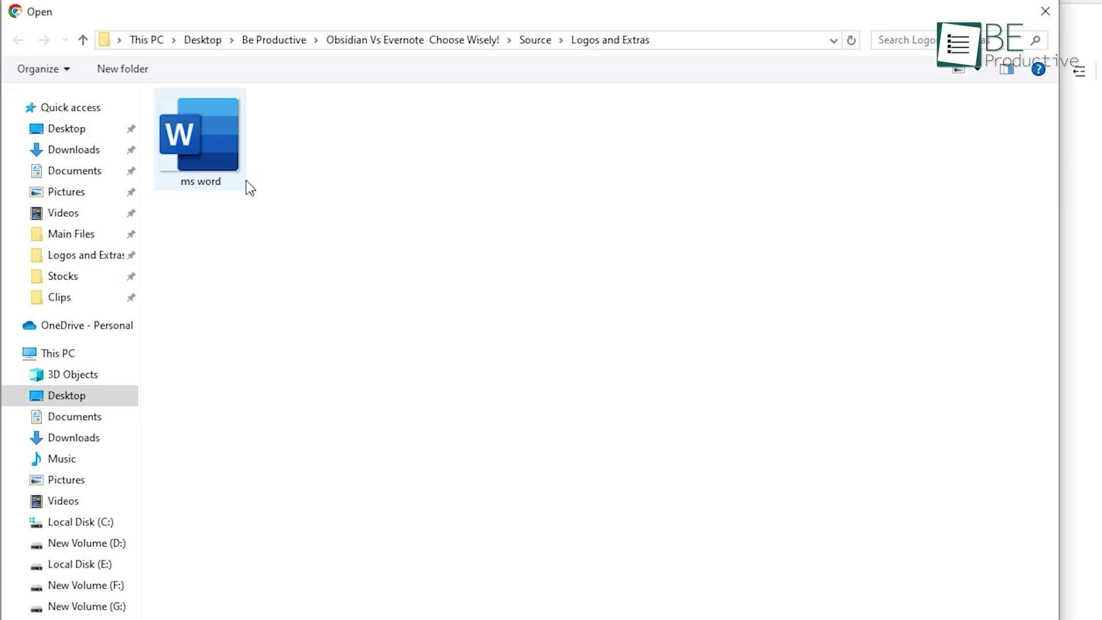
pyautogui.doubleClick(200, 140)
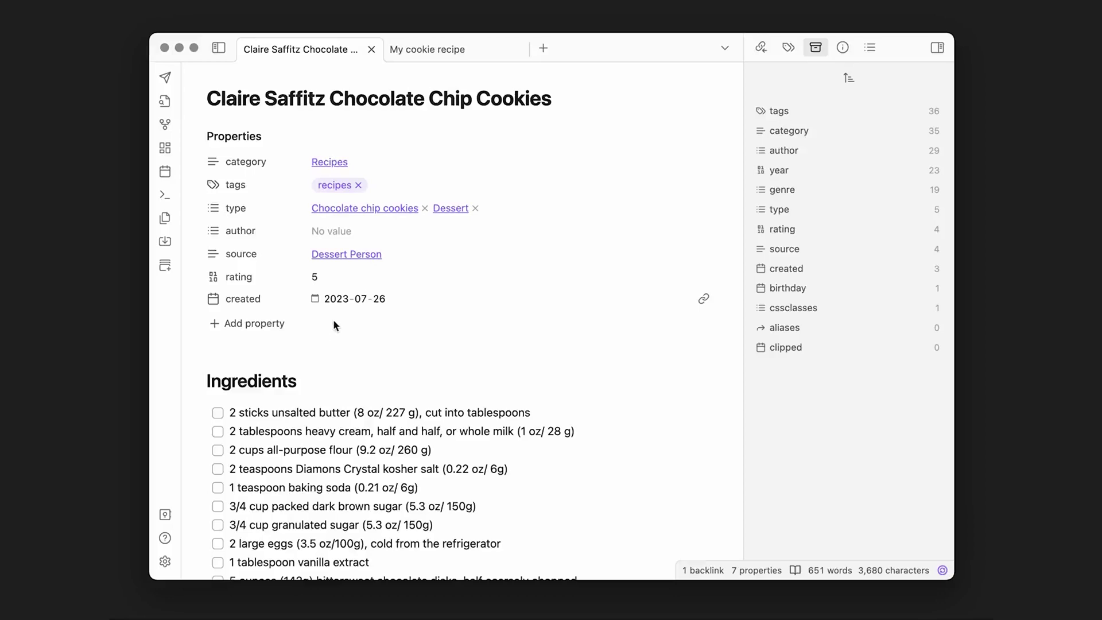
# - Fill the recipe's author property with a name from the suggestions
pyautogui.click(328, 233)
pyautogui.click(354, 304)
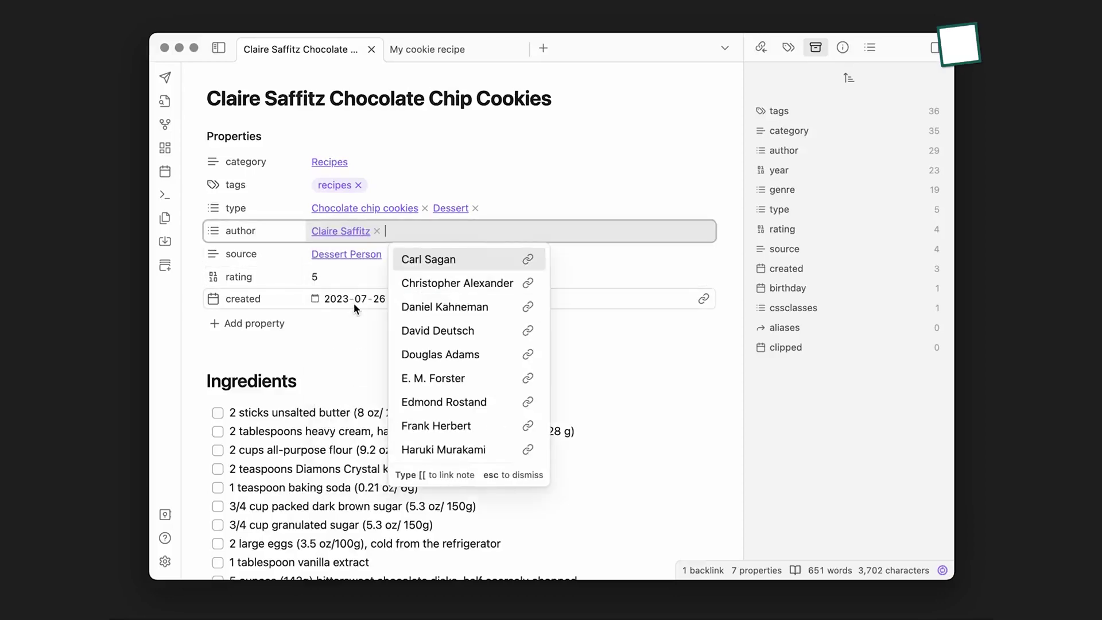
pyautogui.click(338, 350)
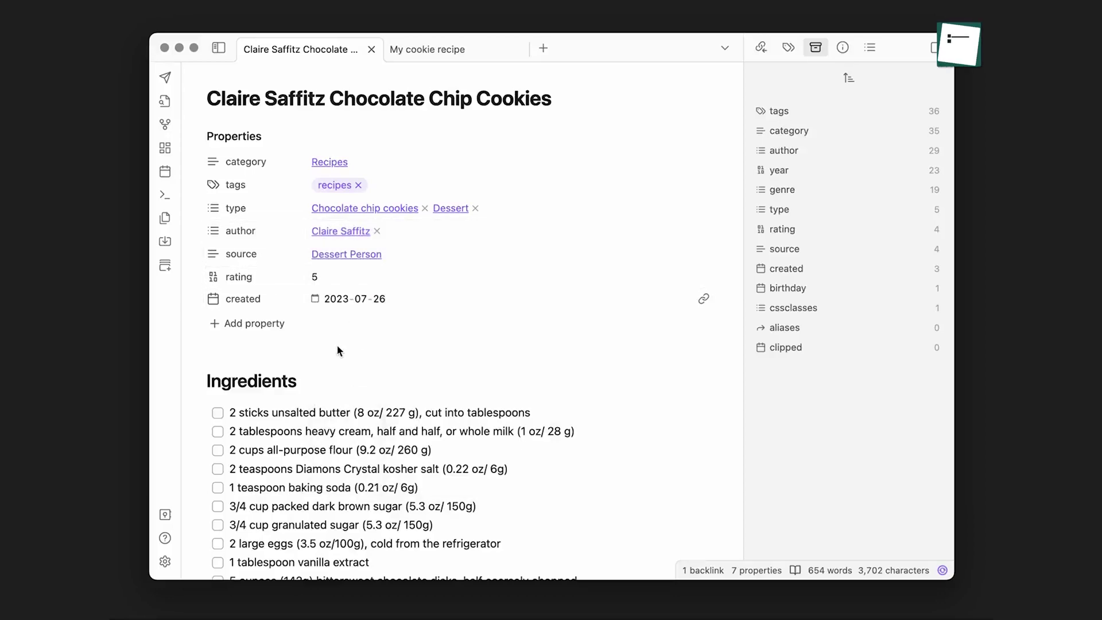
# - Follow the author and Dessert Person links, then return to the cookie recipe via Backlinks
pyautogui.click(336, 233)
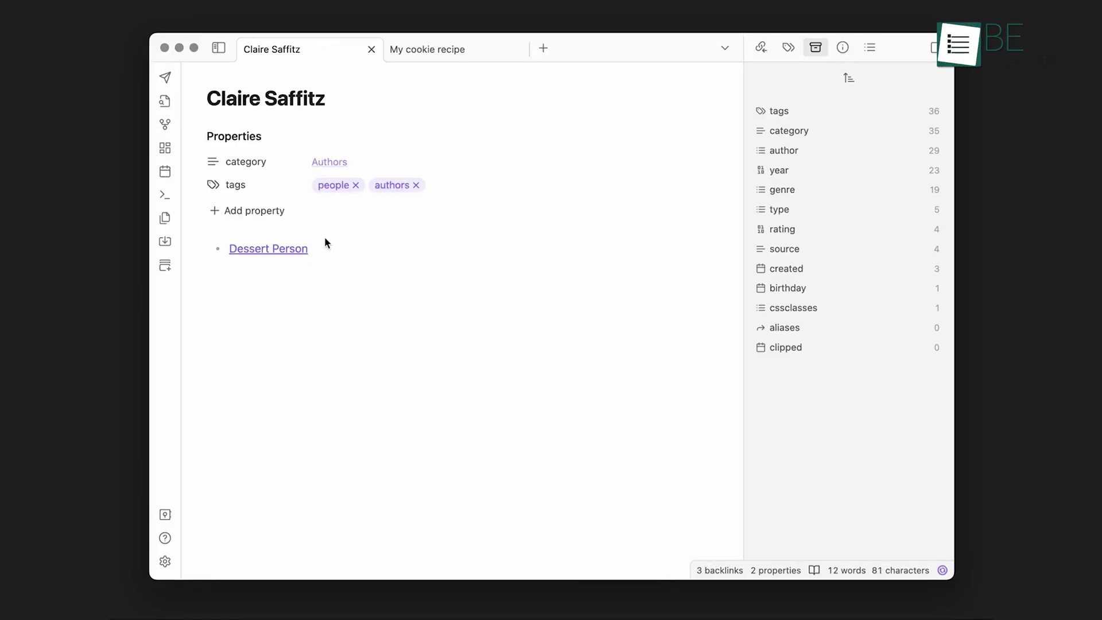
pyautogui.click(291, 249)
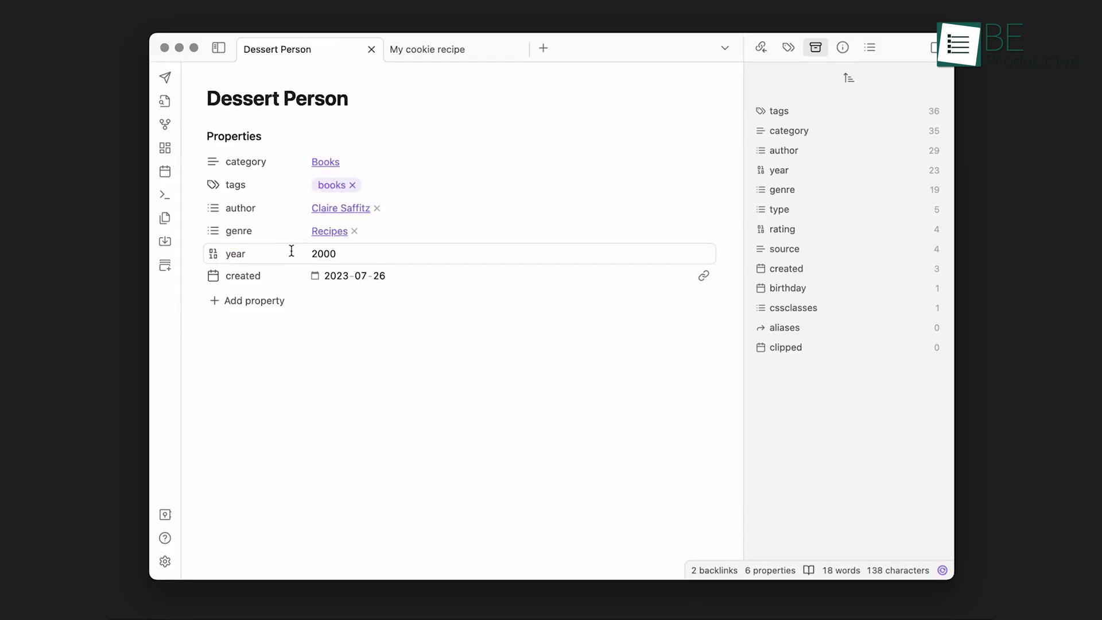
pyautogui.click(762, 48)
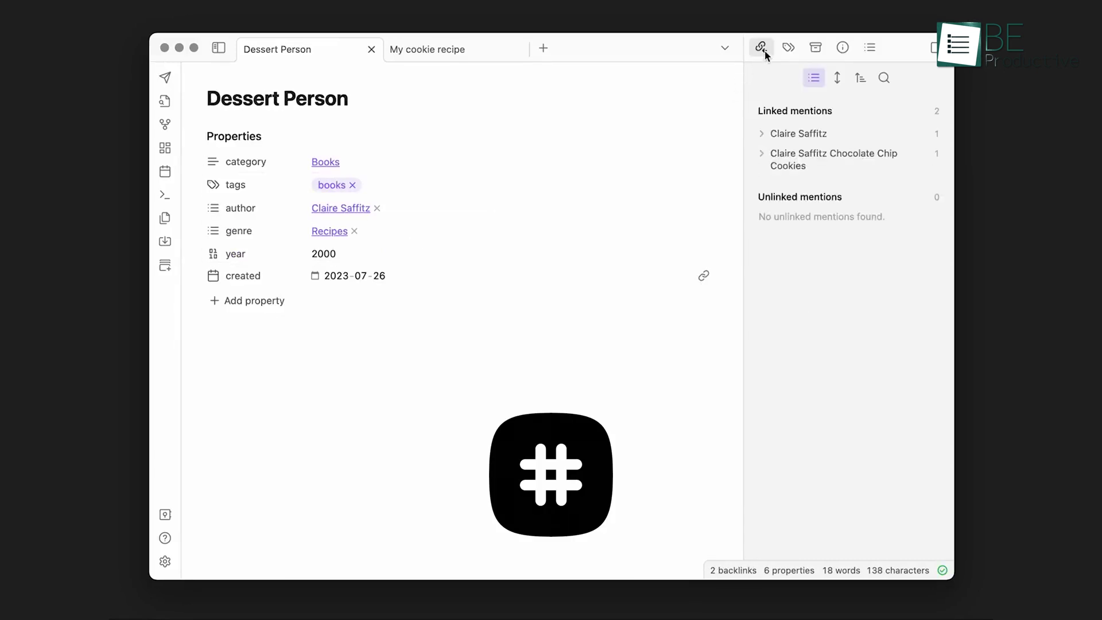
pyautogui.click(806, 158)
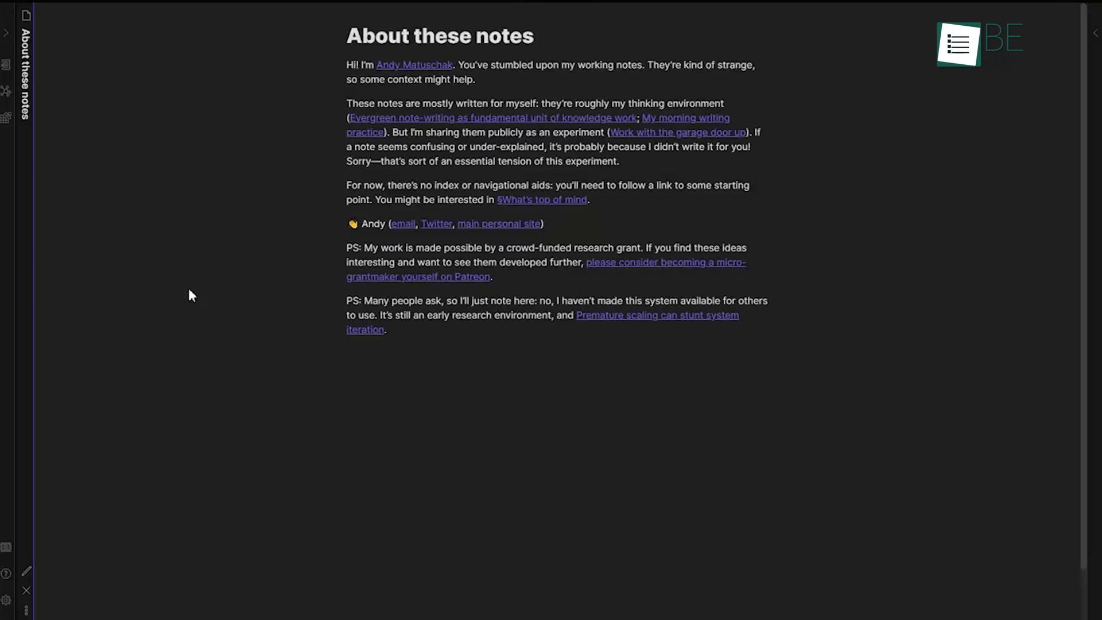
# - Open Evergreen note-writing and Evergreen notes in stacked panes, each shown as rendered text
pyautogui.click(452, 119)
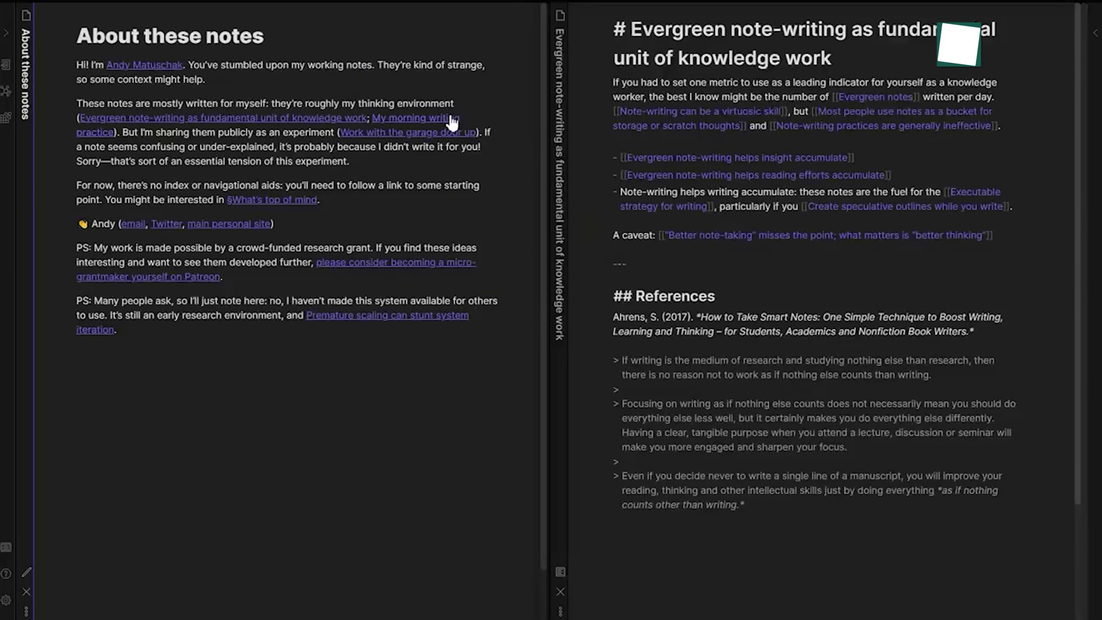
pyautogui.click(561, 574)
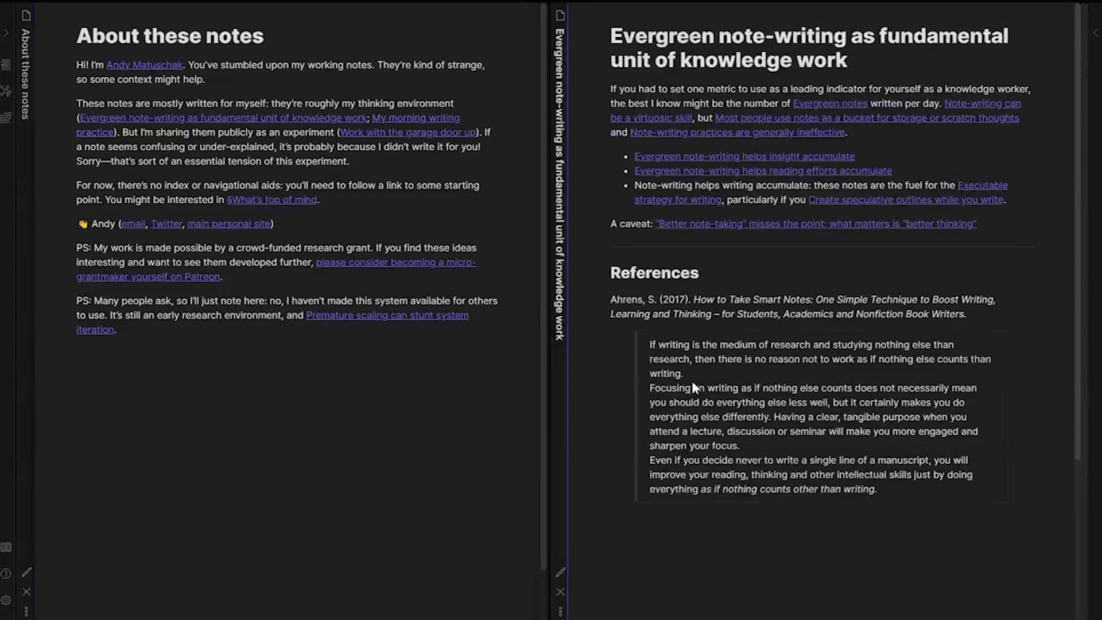
pyautogui.click(837, 105)
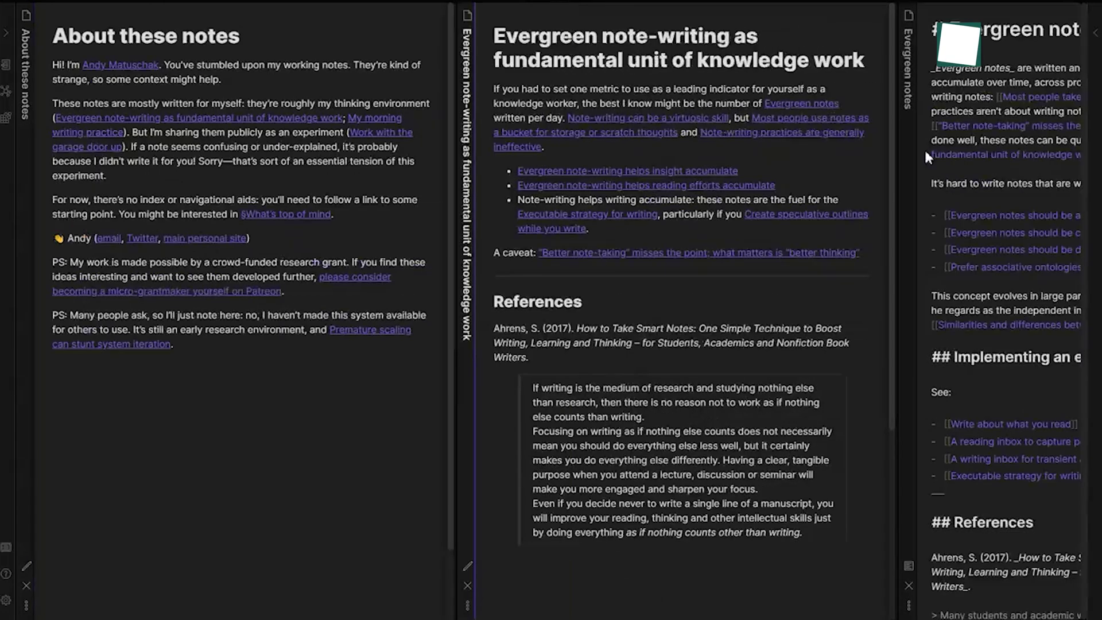
pyautogui.click(915, 565)
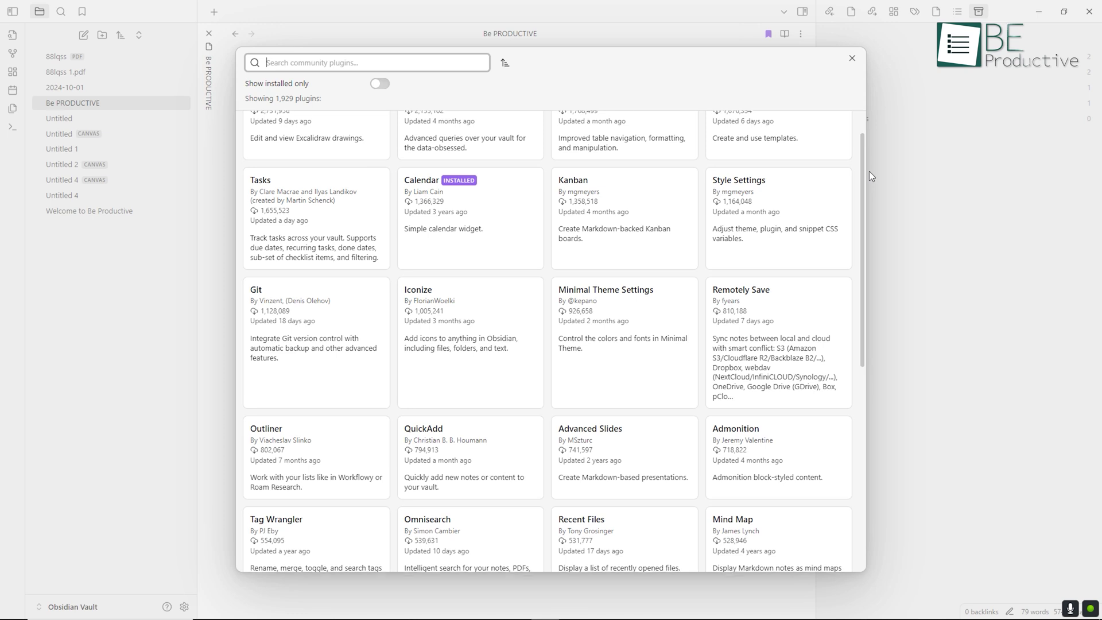
pyautogui.scroll(-2, 872, 181)
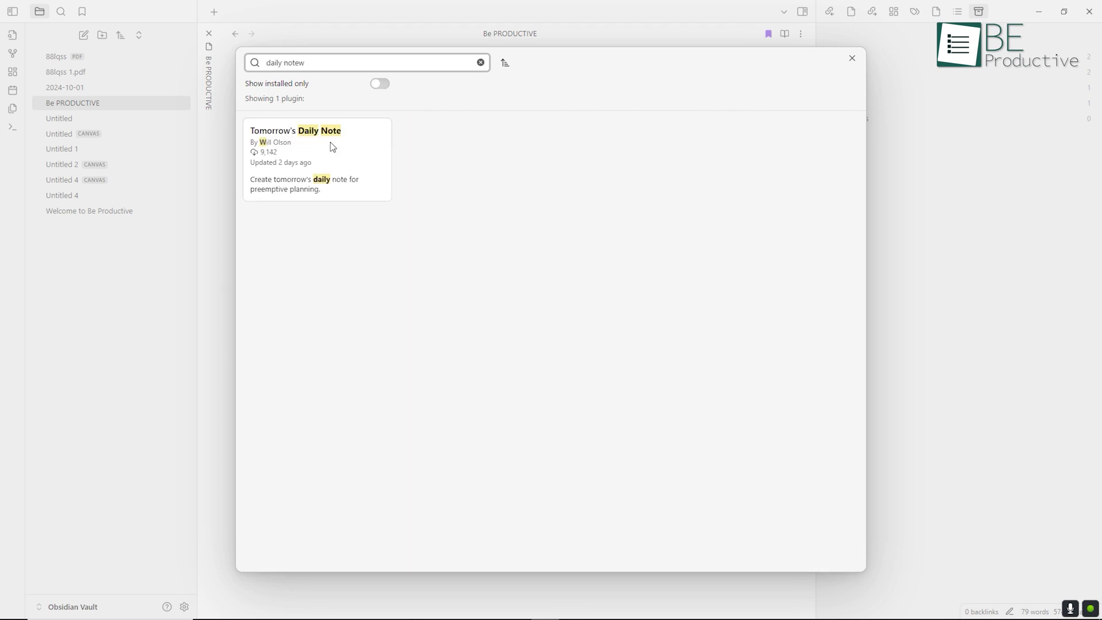
# - View the Tasks plugin details, then search notes by the author property and open the cookie recipe
pyautogui.click(332, 147)
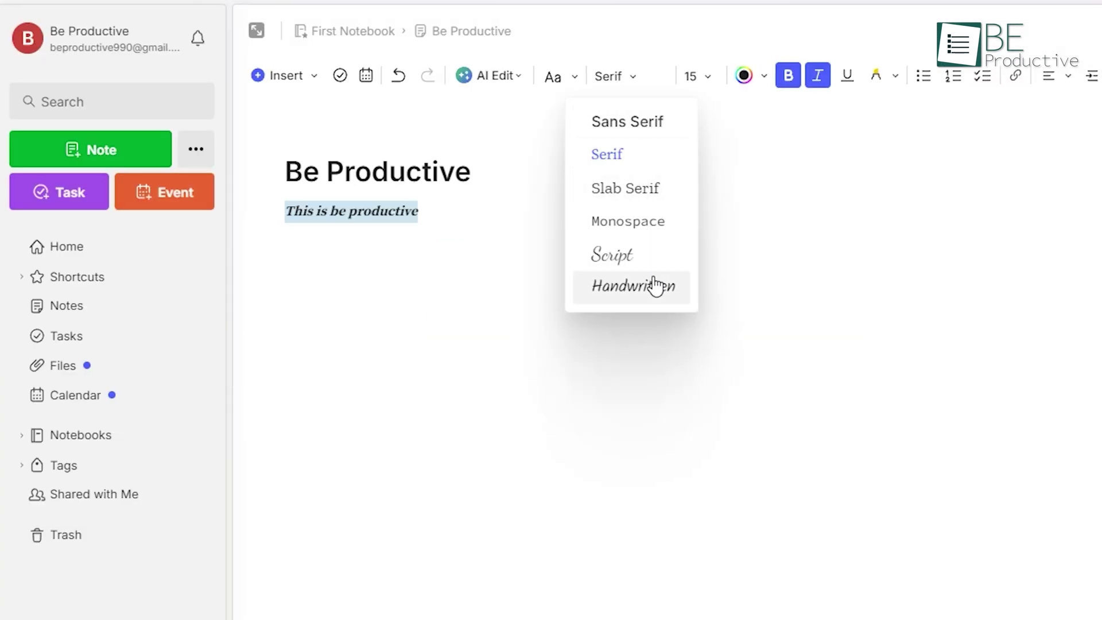
pyautogui.click(655, 286)
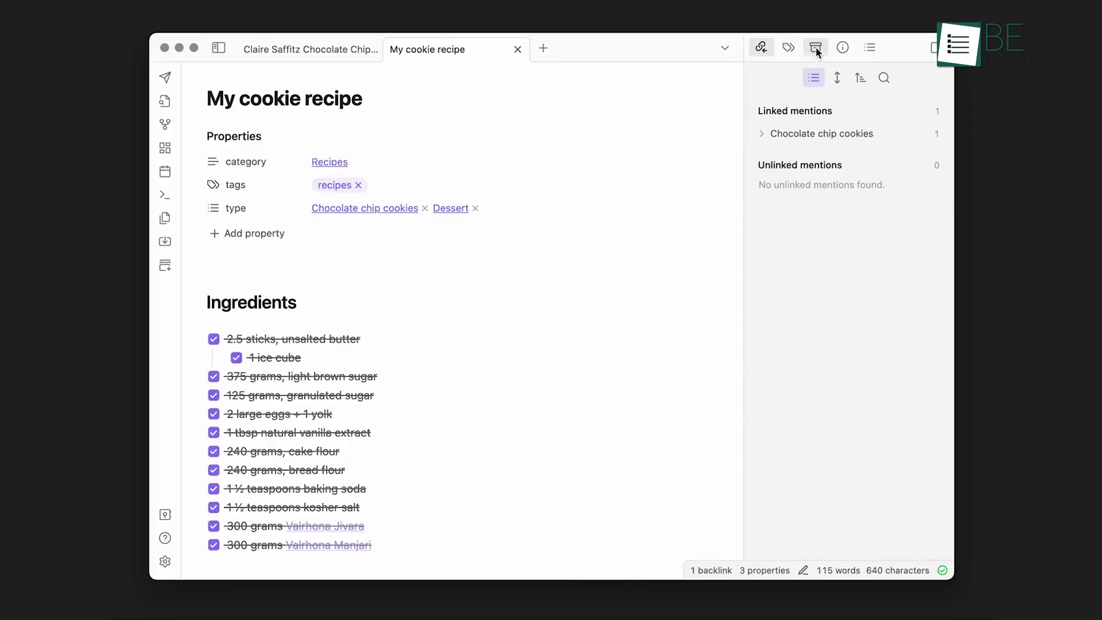
pyautogui.click(815, 47)
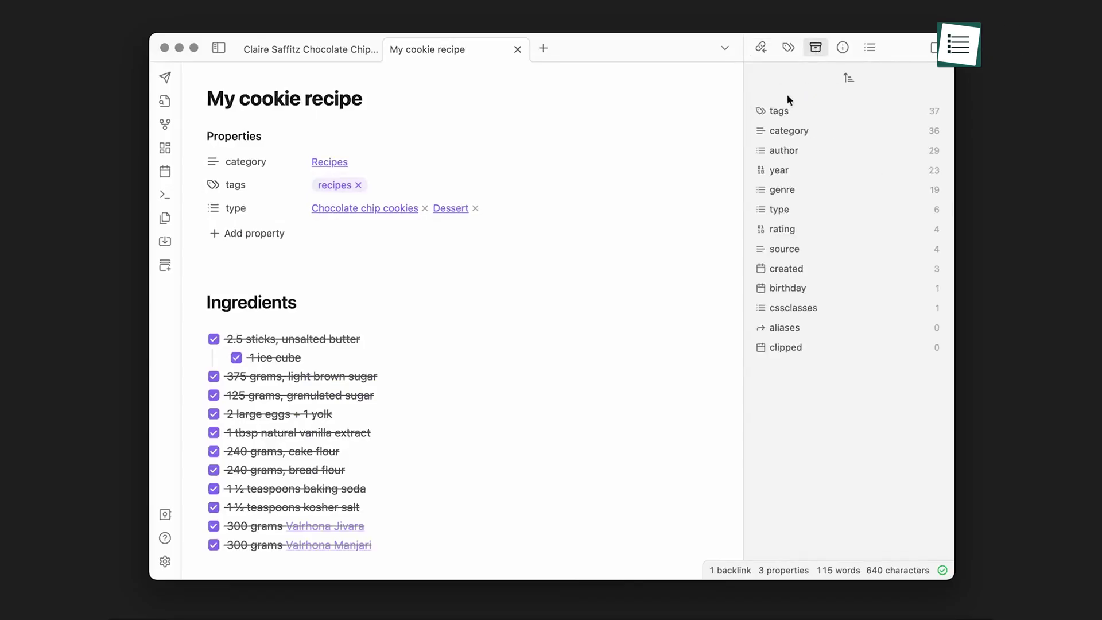
pyautogui.click(782, 150)
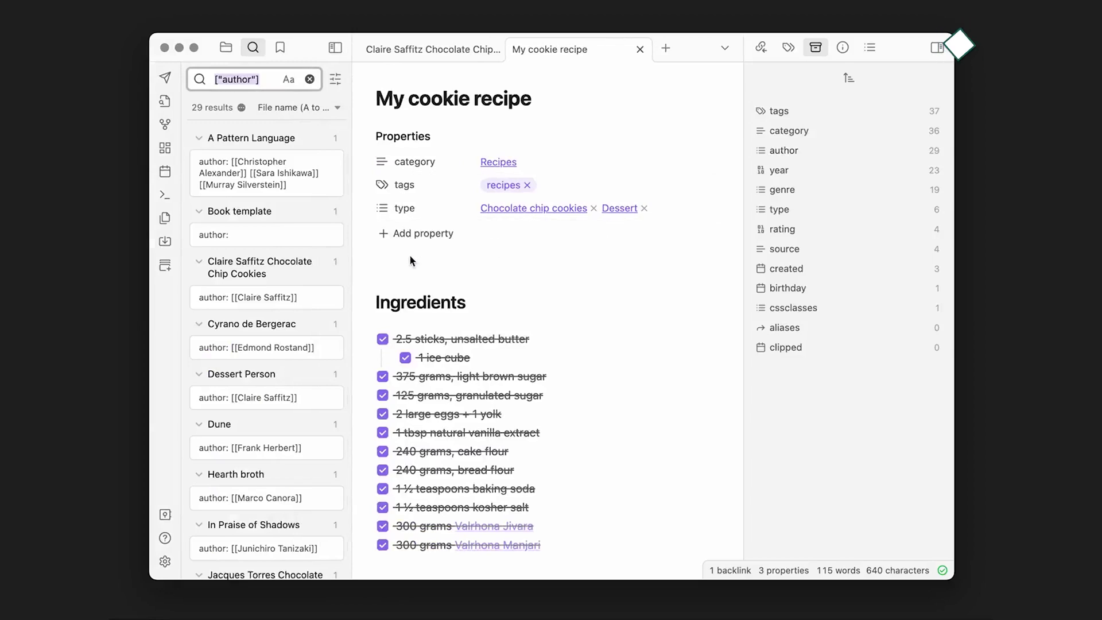
pyautogui.click(264, 270)
pyautogui.click(336, 49)
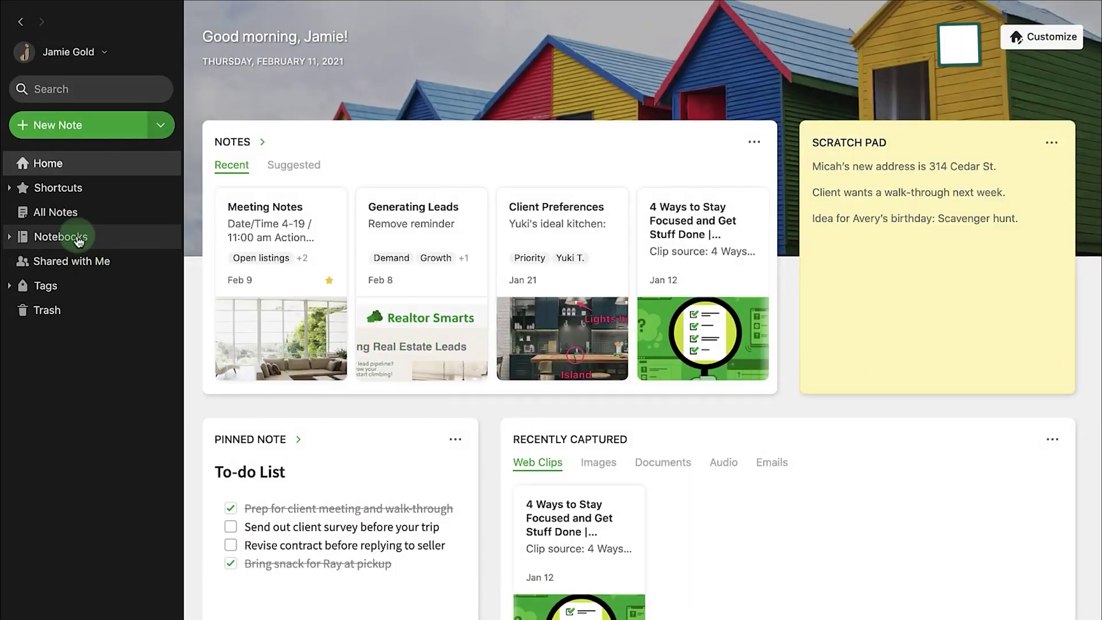
# - Create the Thoughts notebook and pin the New Ideas! notebook to Shortcuts
pyautogui.click(79, 242)
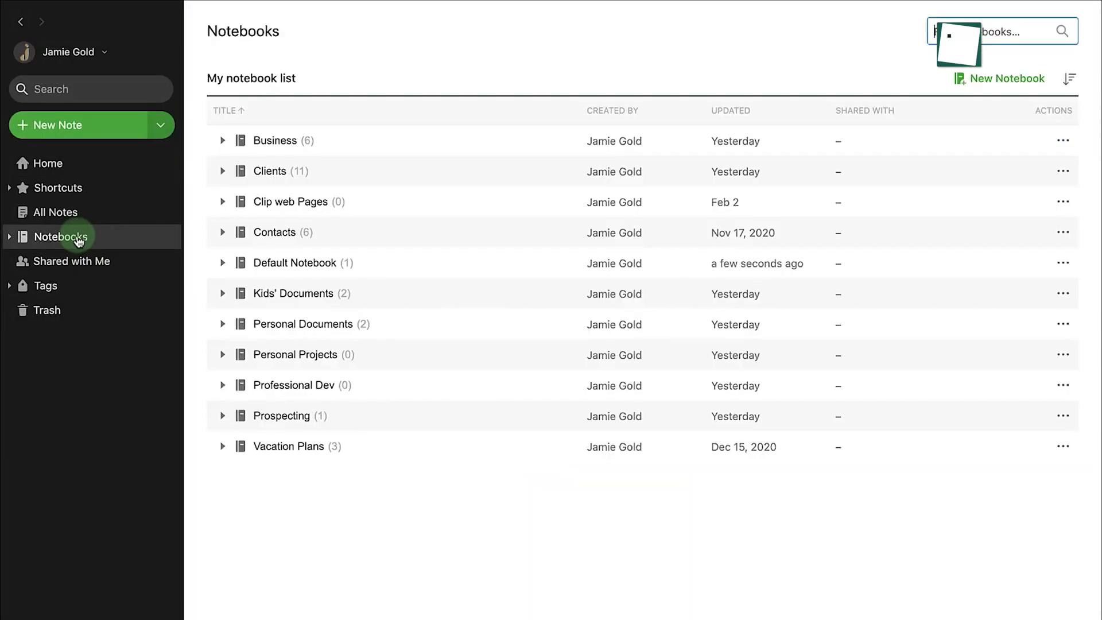
pyautogui.click(989, 78)
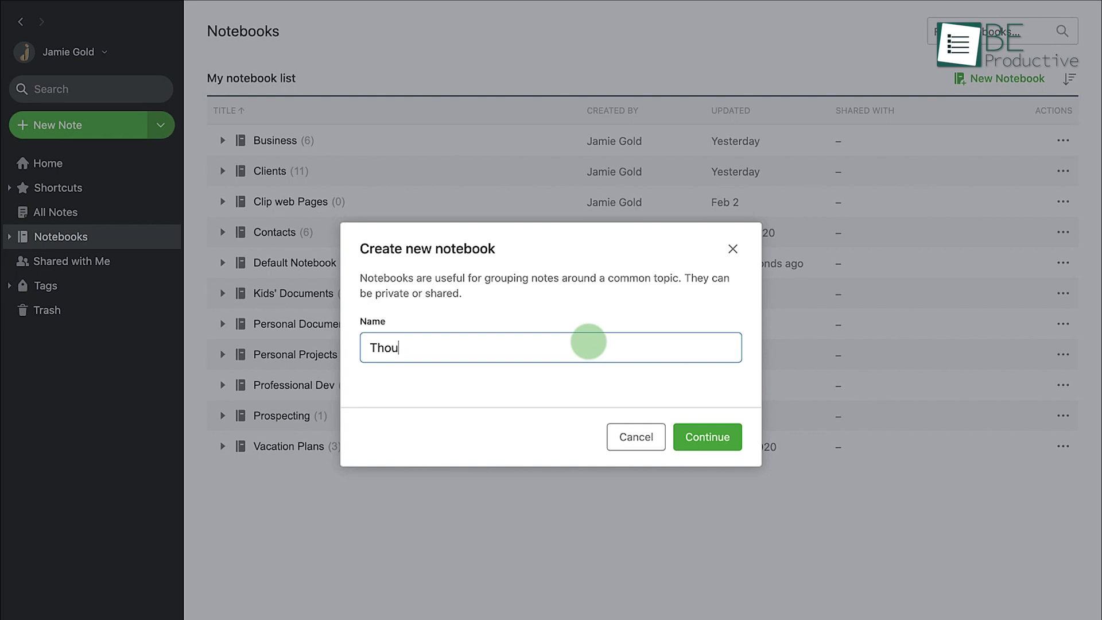
pyautogui.click(706, 443)
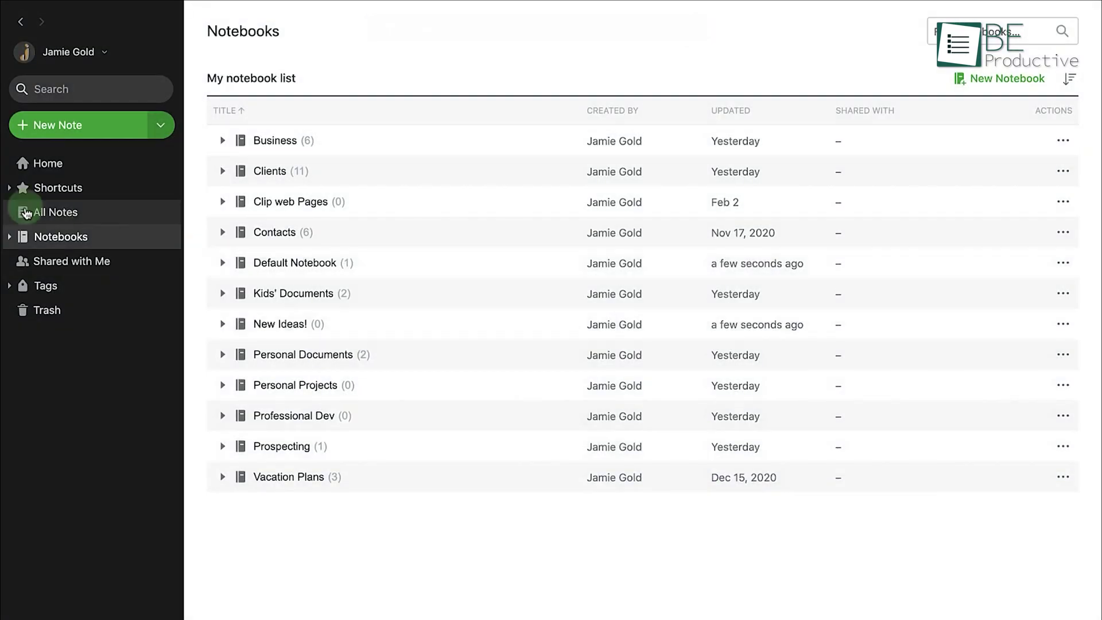
pyautogui.click(9, 188)
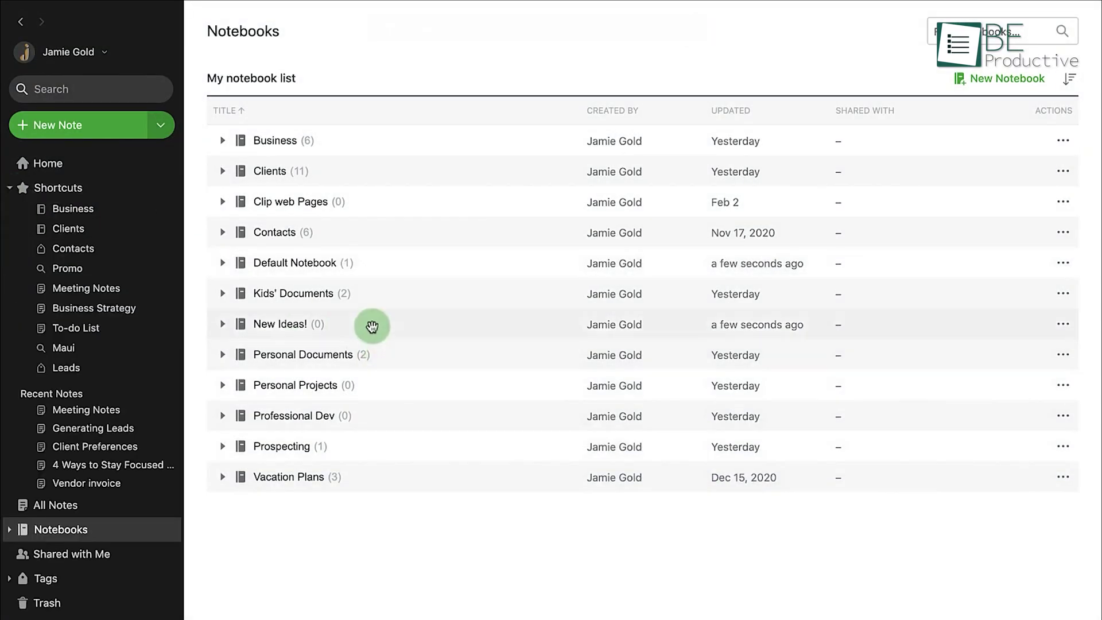
pyautogui.moveTo(369, 322); pyautogui.dragTo(75, 189)
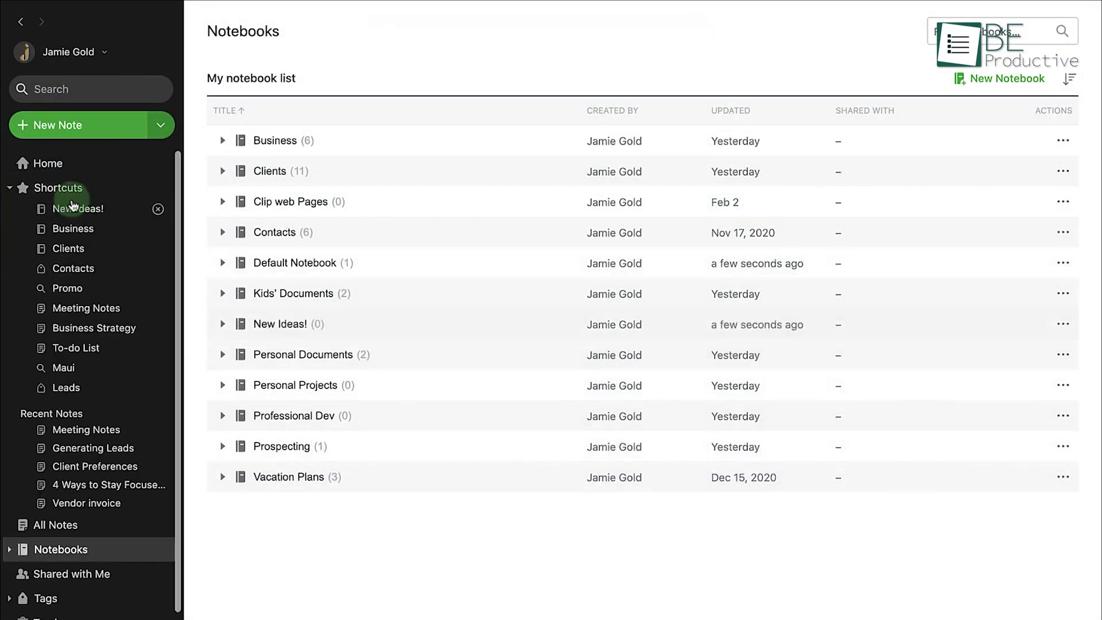
# - Put Personal Projects into a new 'Personal' stack and move Personal Documents into it
pyautogui.click(1069, 361)
pyautogui.moveTo(1018, 551)
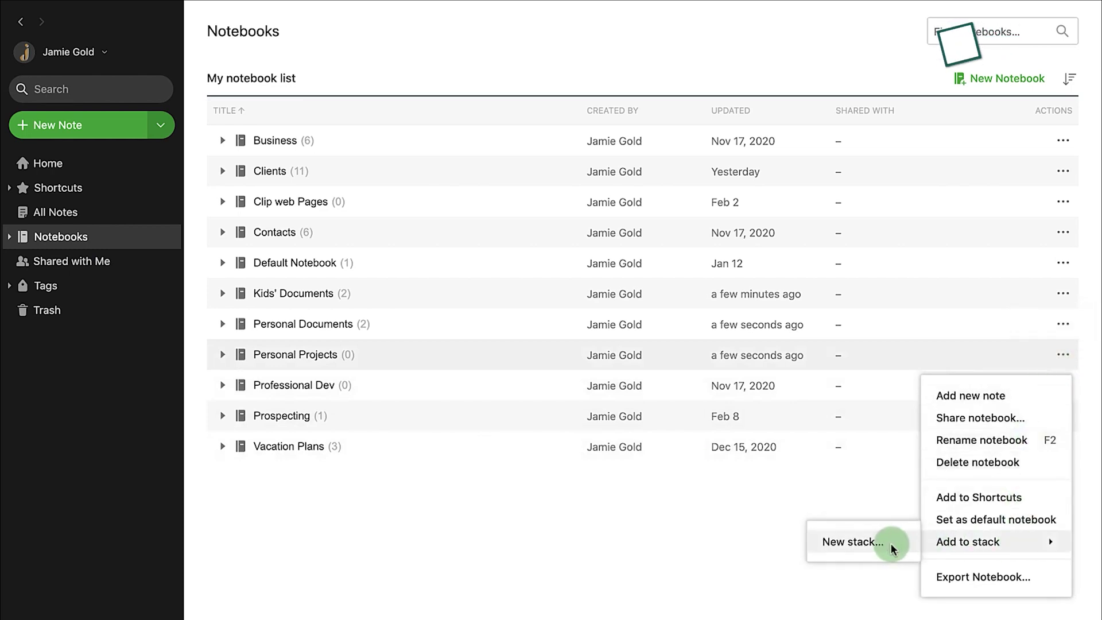
pyautogui.click(891, 546)
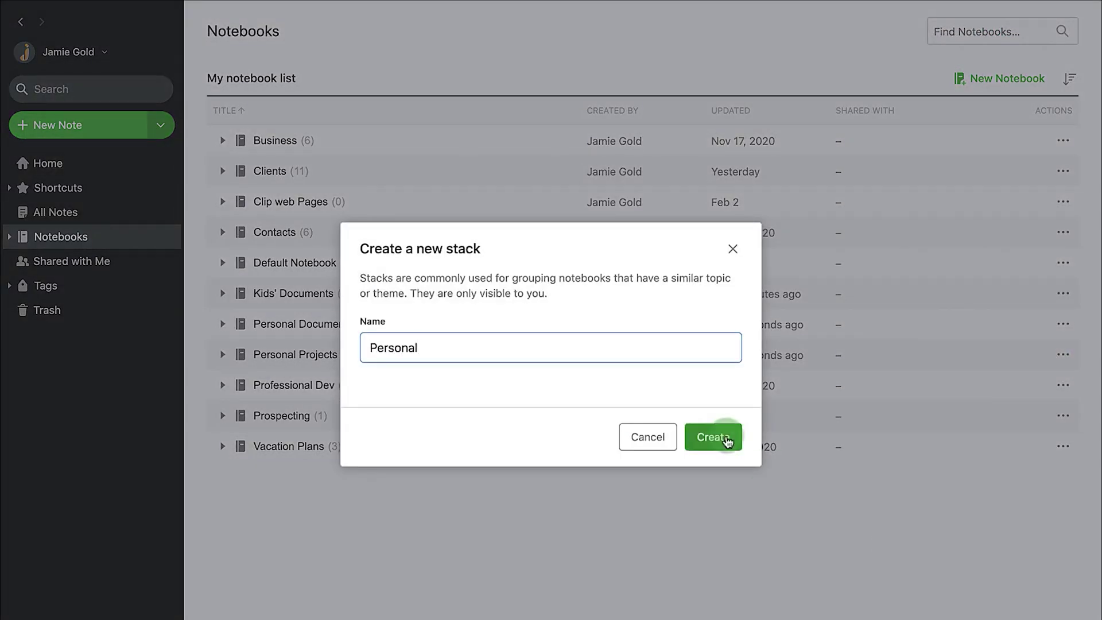
pyautogui.click(726, 437)
pyautogui.moveTo(394, 352); pyautogui.dragTo(316, 144)
pyautogui.click(222, 140)
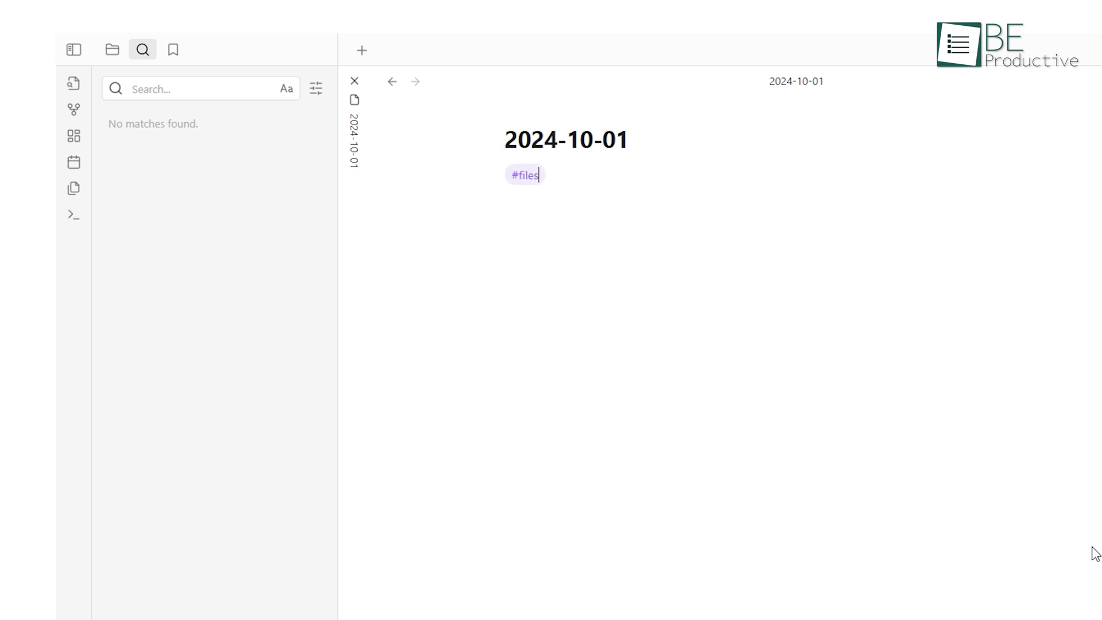
# - Search the #files tag, add Be PRODUCTIVE as a card on the Untitled 4 canvas, and open graph view
pyautogui.click(529, 180)
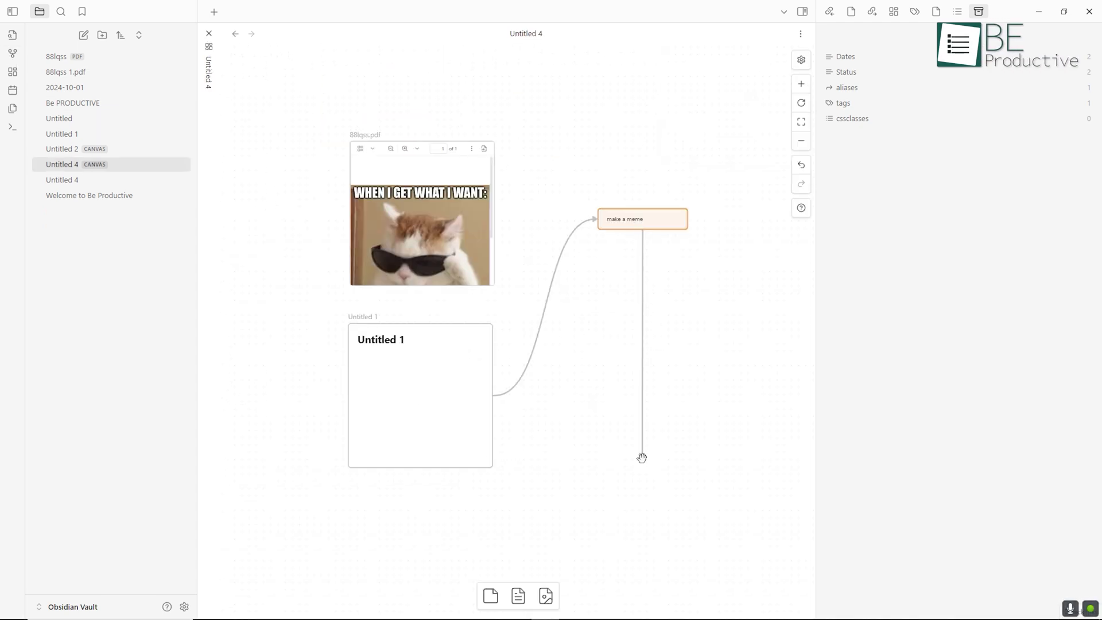
pyautogui.click(684, 487)
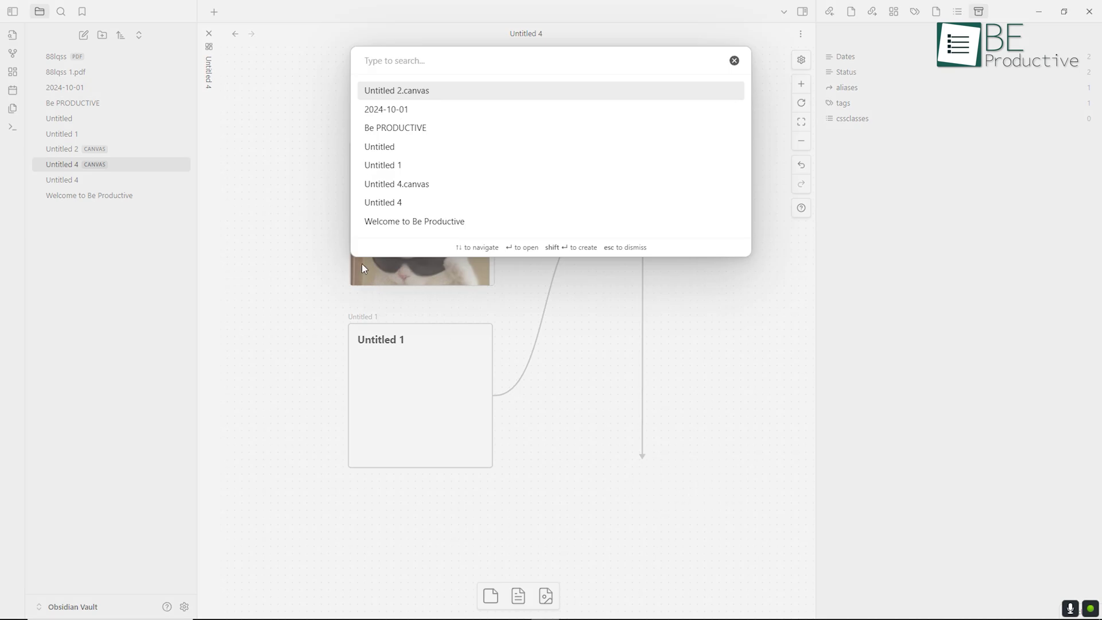
pyautogui.click(419, 129)
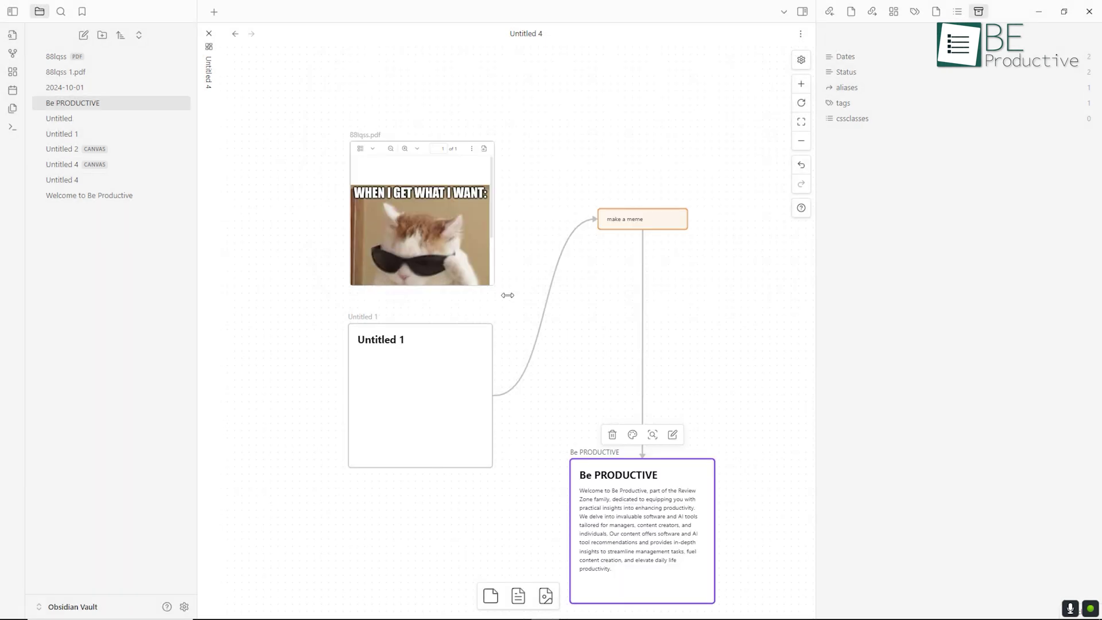
pyautogui.scroll(-4, 508, 295)
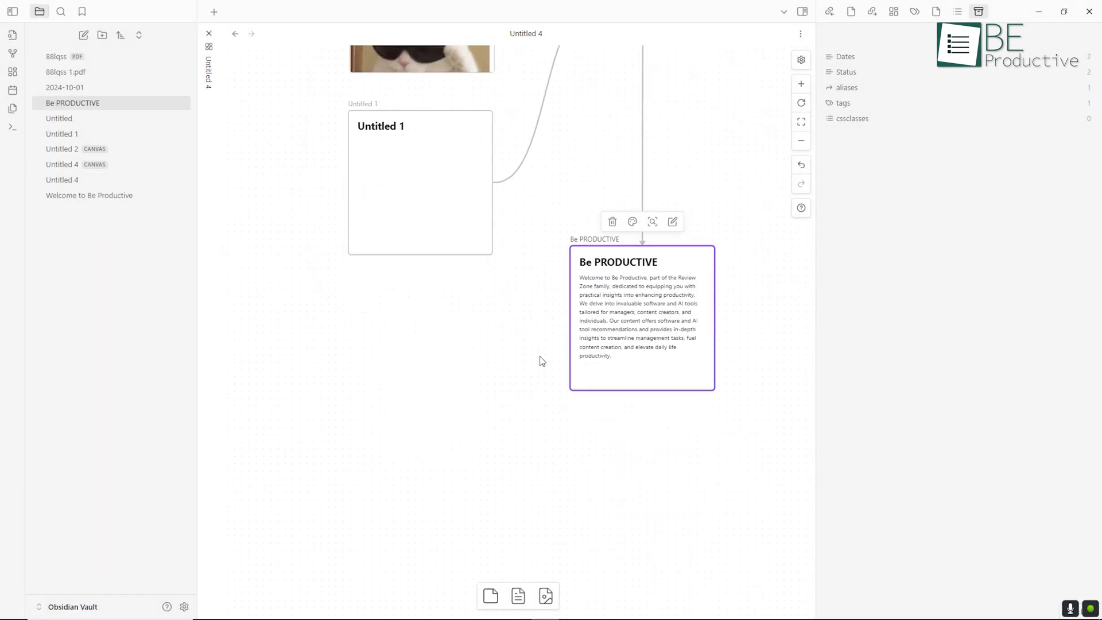
pyautogui.click(652, 222)
pyautogui.click(18, 56)
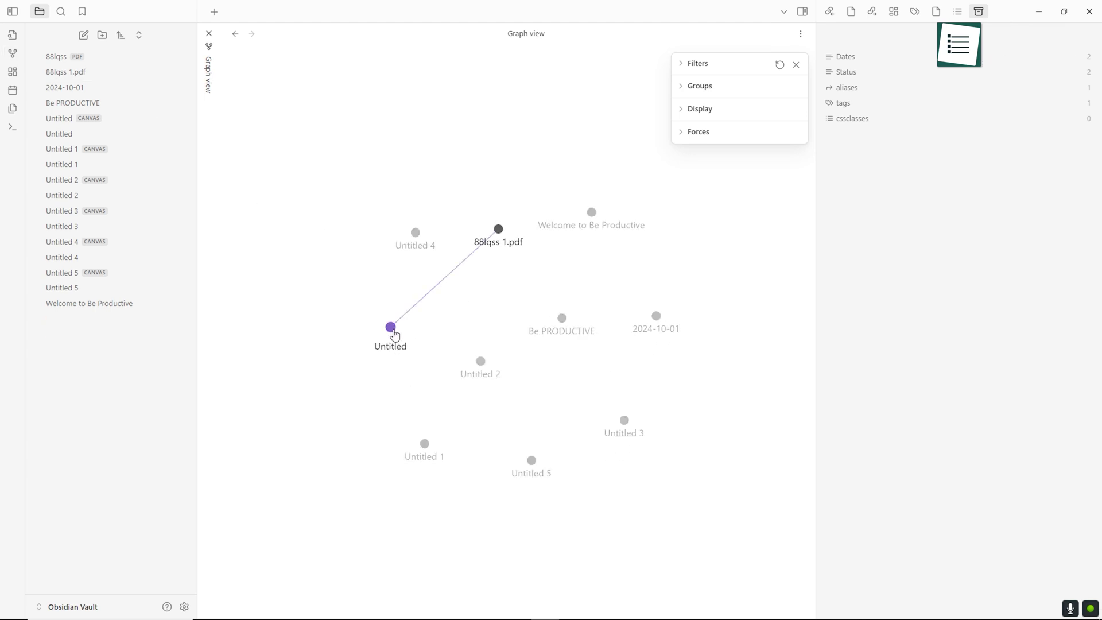
# - Open the Untitled node from the graph, move it higher, then open the Welcome to Be Productive note
pyautogui.click(392, 330)
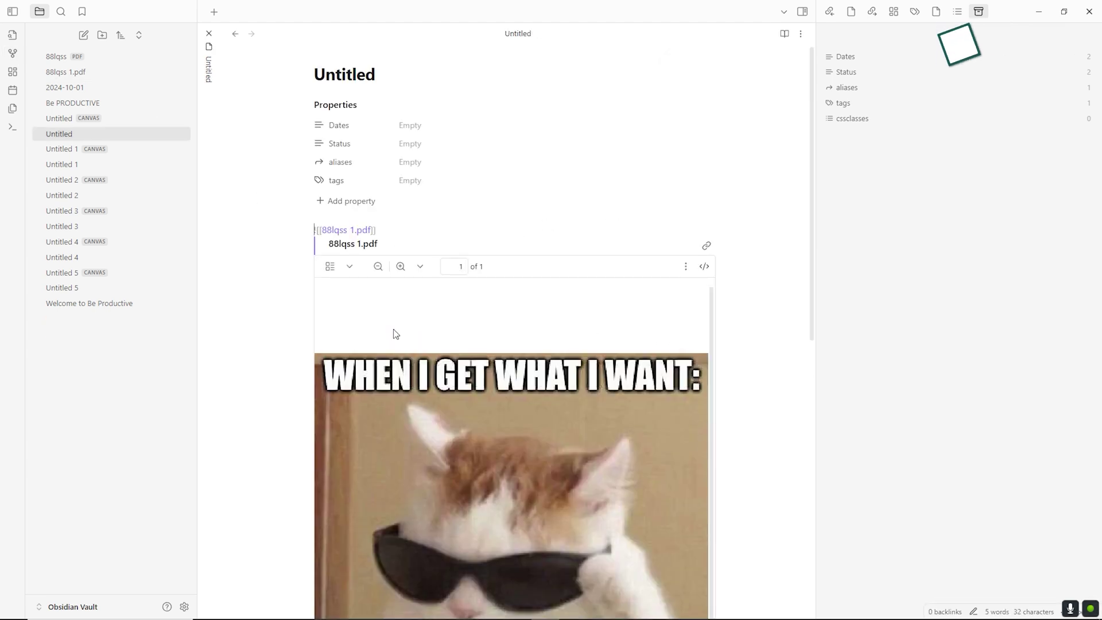
pyautogui.click(11, 54)
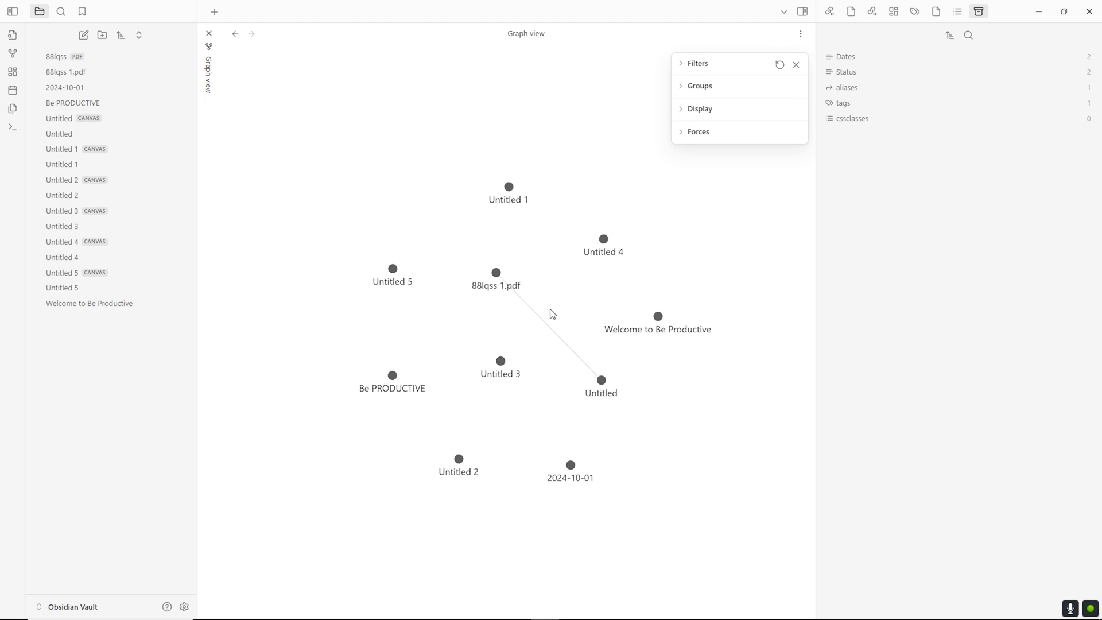
pyautogui.moveTo(605, 381); pyautogui.dragTo(665, 251)
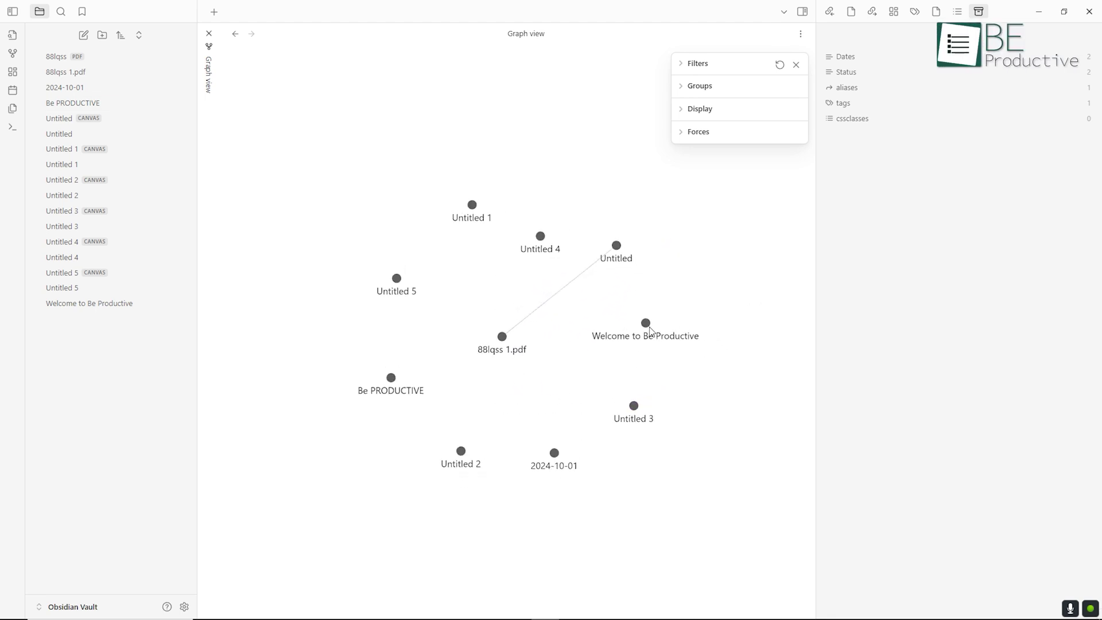
pyautogui.click(647, 324)
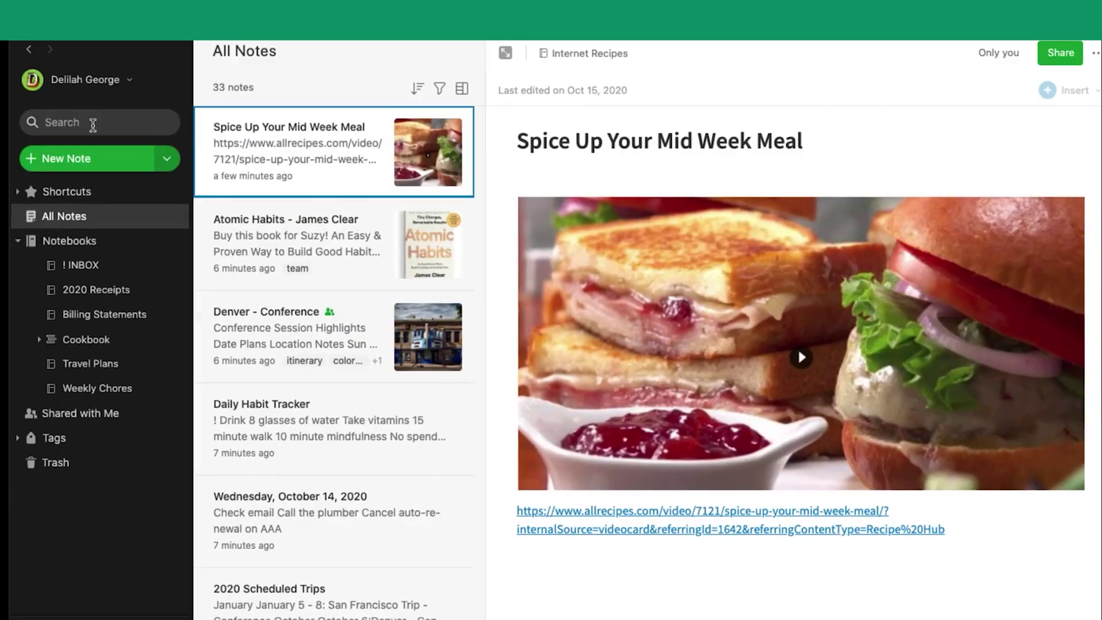
# - Search all notes for 'conference'
pyautogui.click(91, 121)
pyautogui.write('confere')
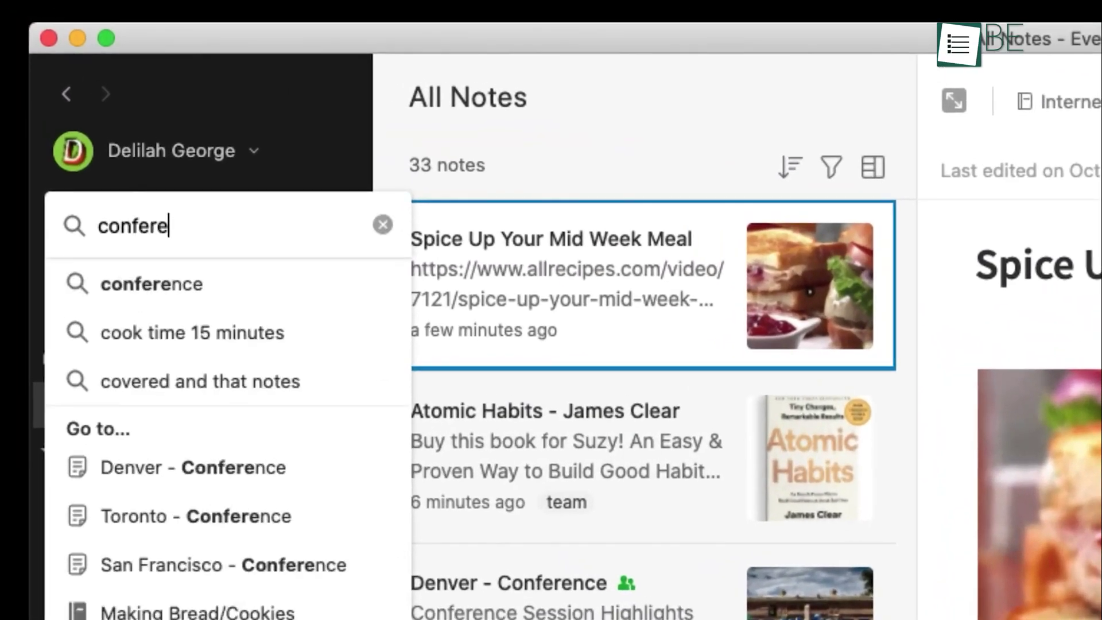
pyautogui.write('nce')
pyautogui.press('Return')
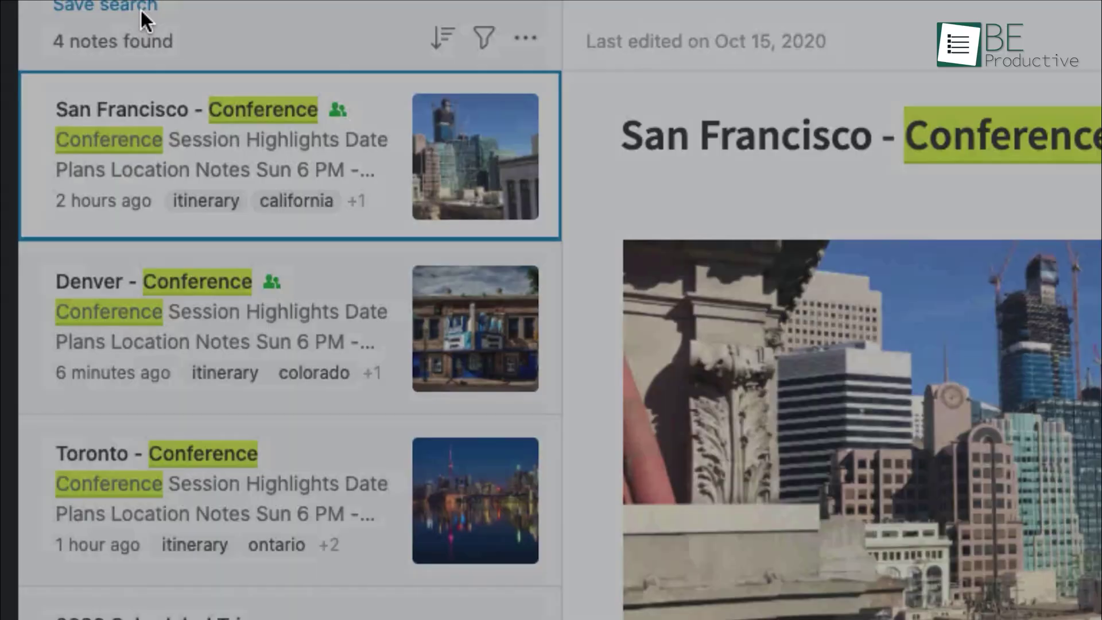
# - Save the search as 'conference' and switch note search to AI-Powered mode
pyautogui.click(233, 121)
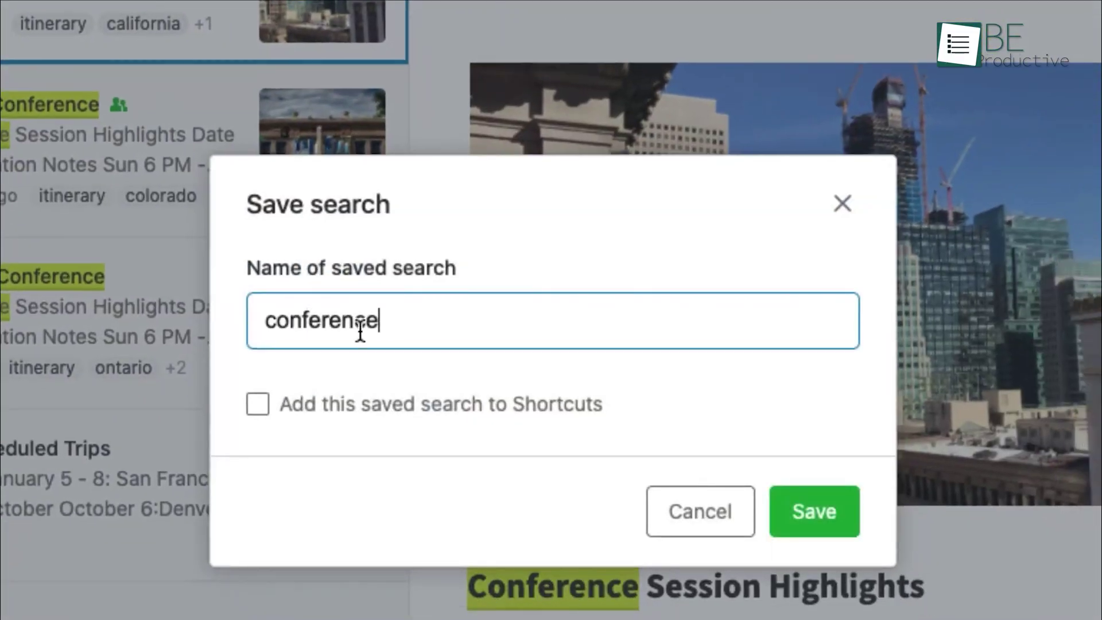
pyautogui.click(825, 525)
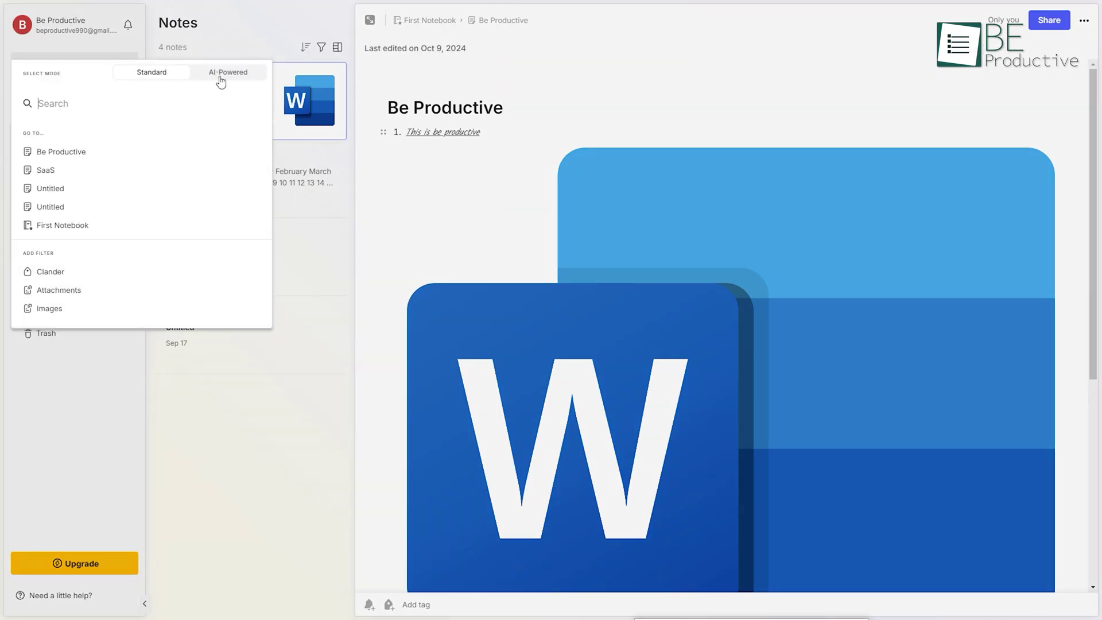
pyautogui.click(227, 79)
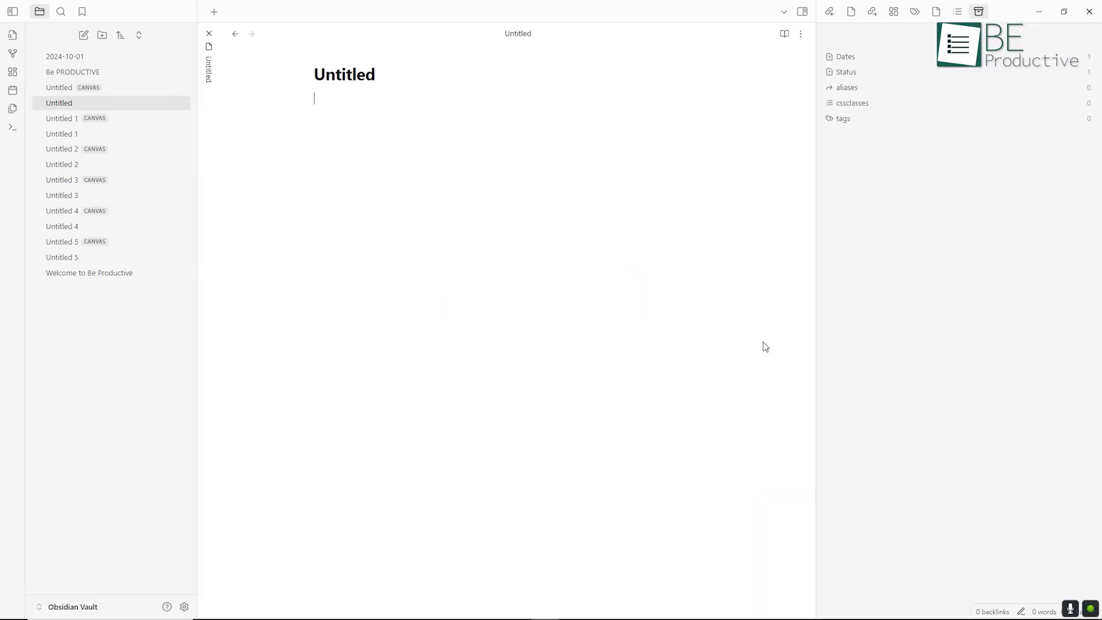
# - Add a Dates property to the Untitled note via the command palette, then put Be PRODUCTIVE on the canvas
pyautogui.hotkey('ctrl', 'p')
pyautogui.write('prop')
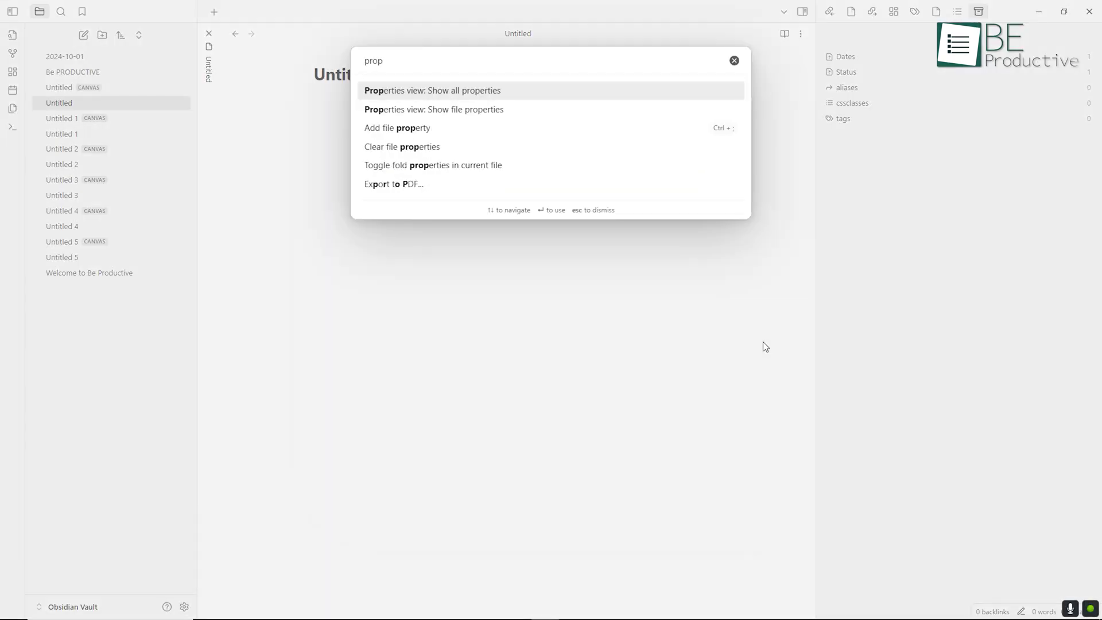
pyautogui.press('Down')
pyautogui.press('Down')
pyautogui.press('Down')
pyautogui.press('Down')
pyautogui.press('Up')
pyautogui.press('Up')
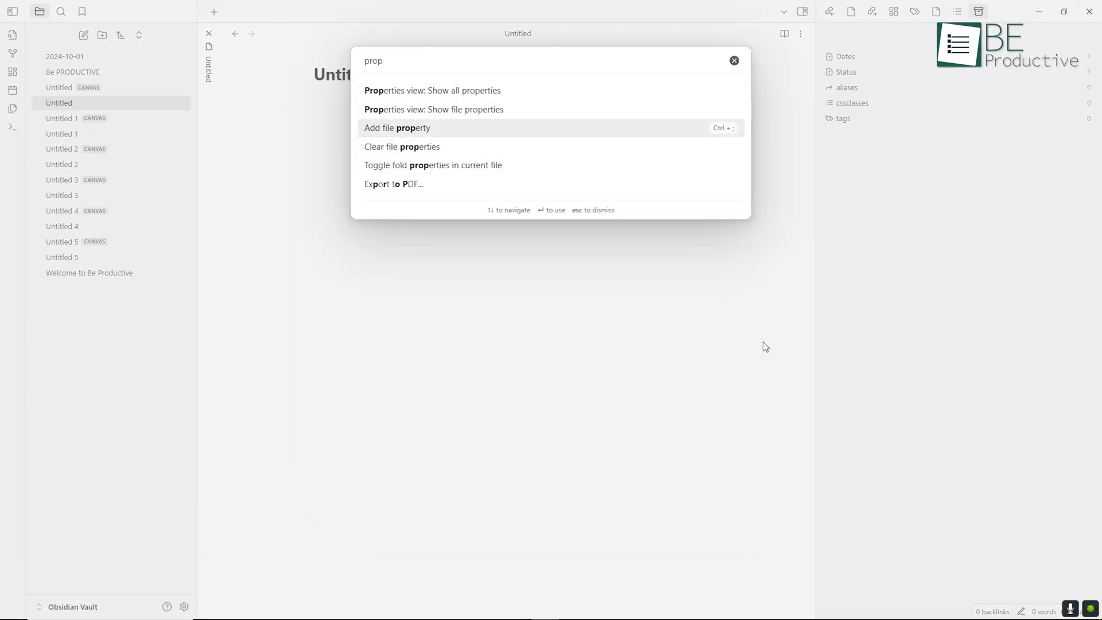
pyautogui.press('Return')
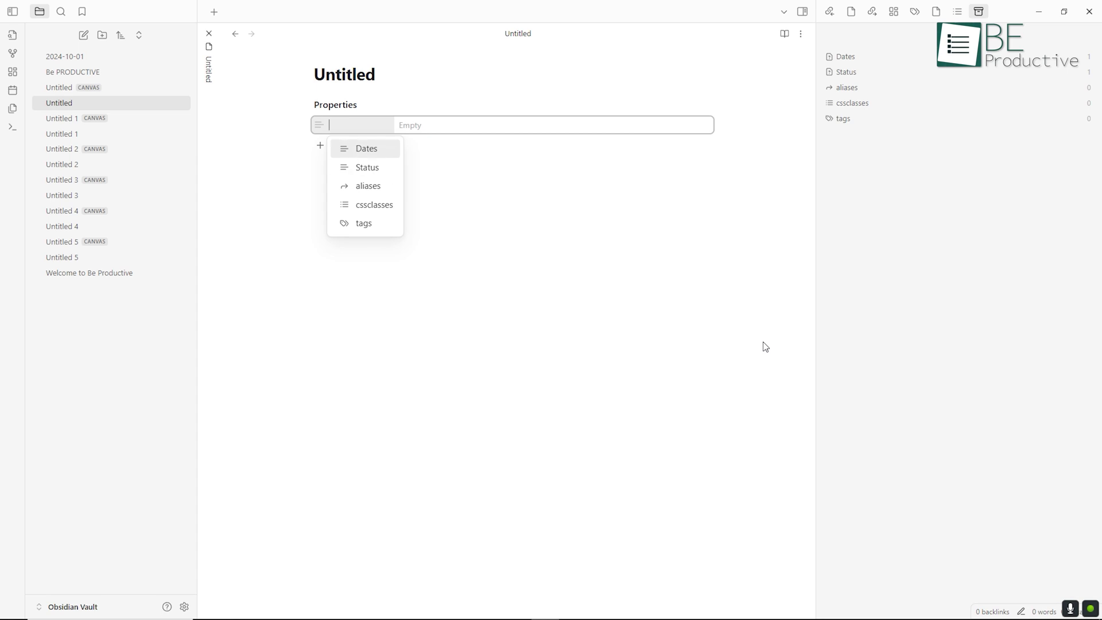
pyautogui.press('Return')
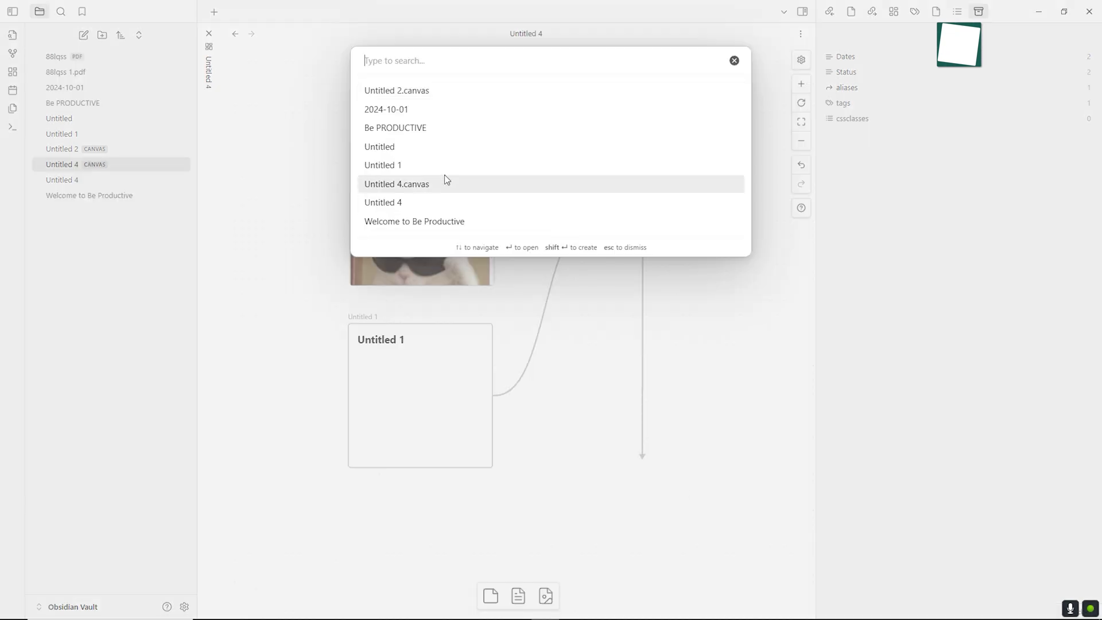
pyautogui.click(419, 127)
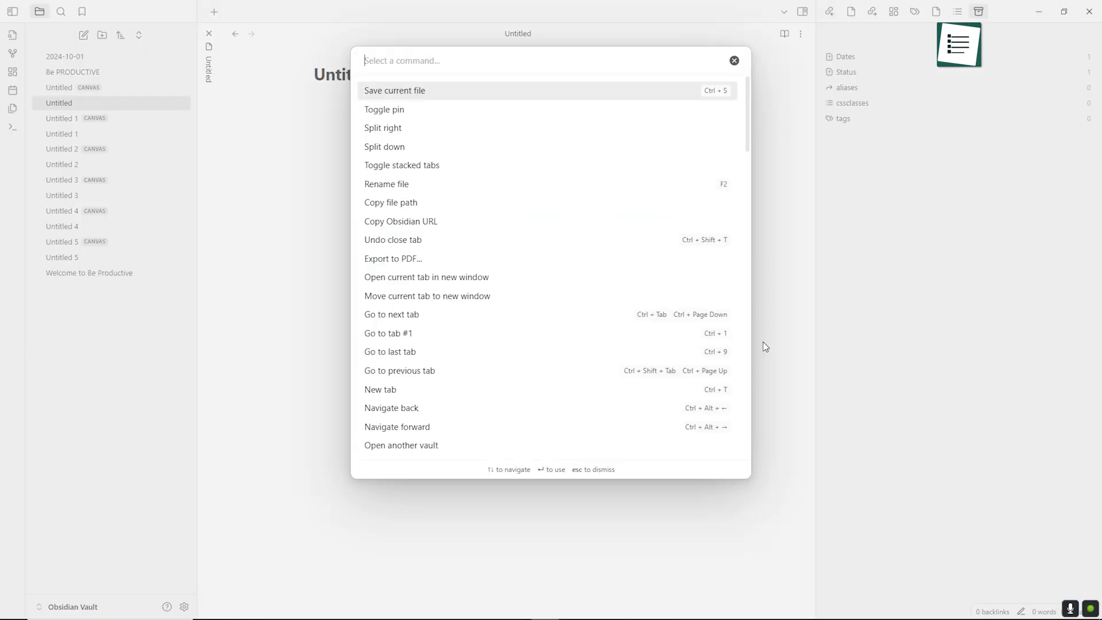
# - Search the command palette for 'prop' and highlight the command for adding a file property
pyautogui.write('prop')
pyautogui.press('Down')
pyautogui.press('Down')
pyautogui.press('Down')
pyautogui.press('Down')
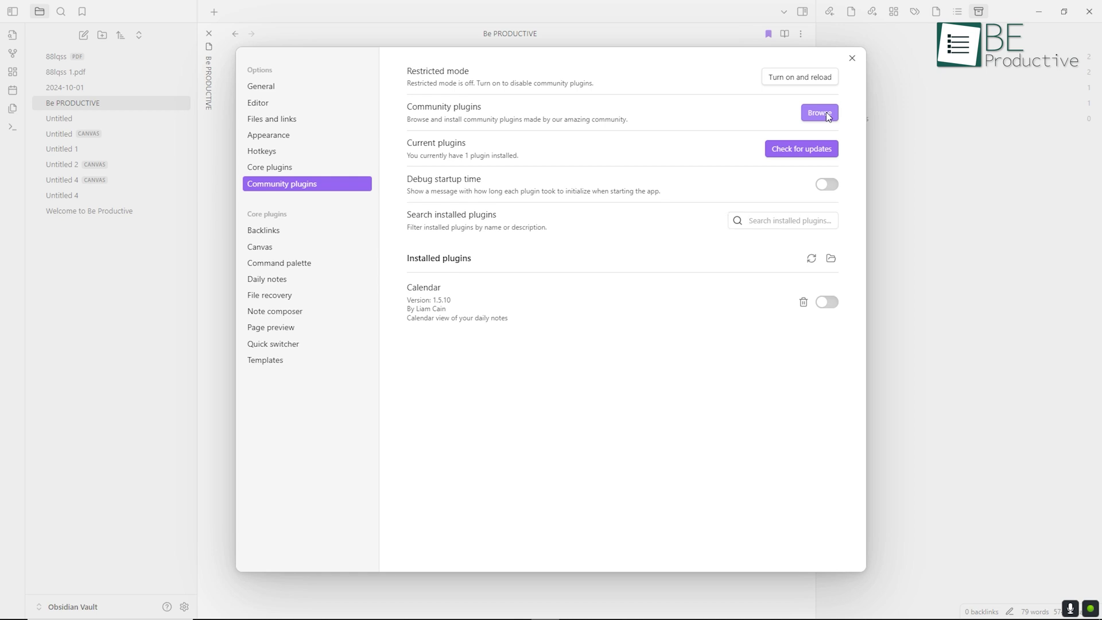
# - Browse the community plugins, review the Tomorrow's Daily Note plugin details, then return to the list
pyautogui.click(824, 113)
pyautogui.moveTo(863, 150); pyautogui.dragTo(885, 298)
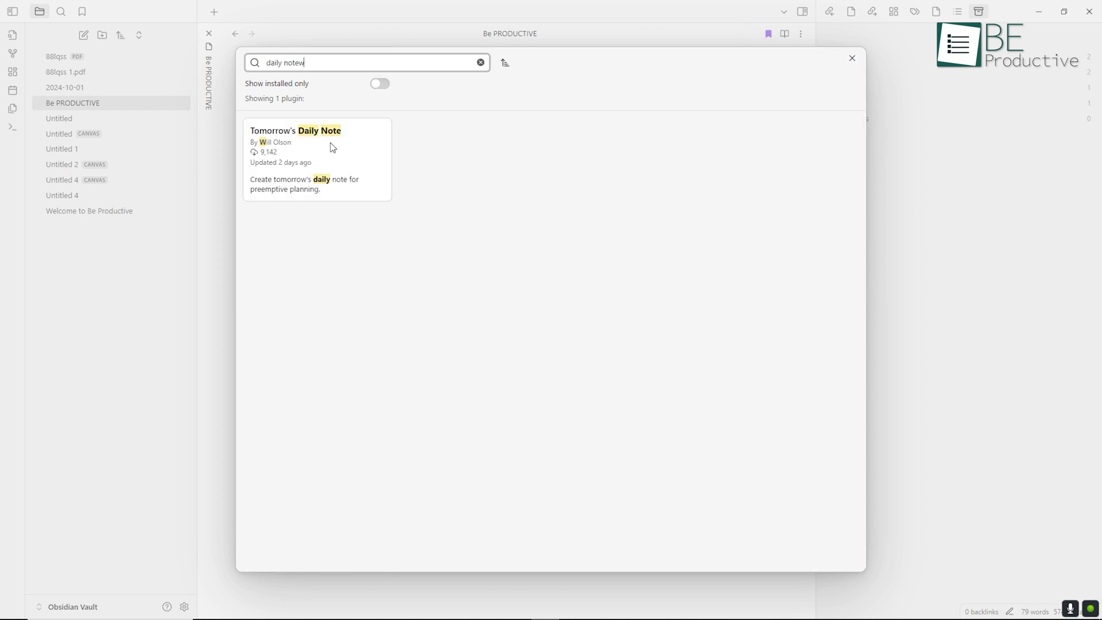
pyautogui.click(332, 146)
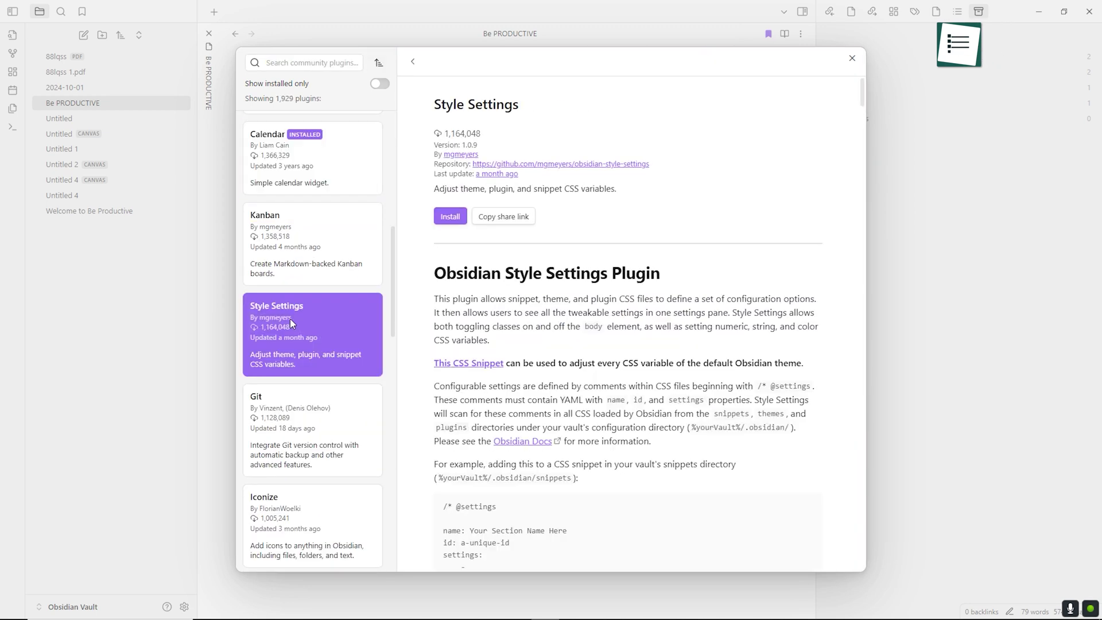
pyautogui.scroll(-5, 291, 319)
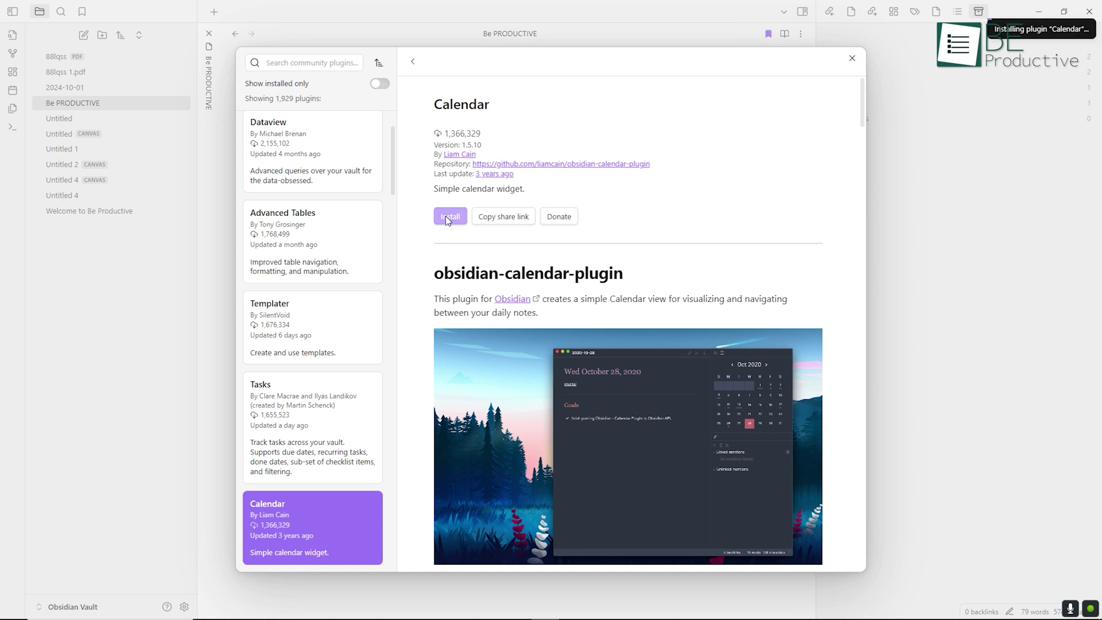
pyautogui.click(413, 63)
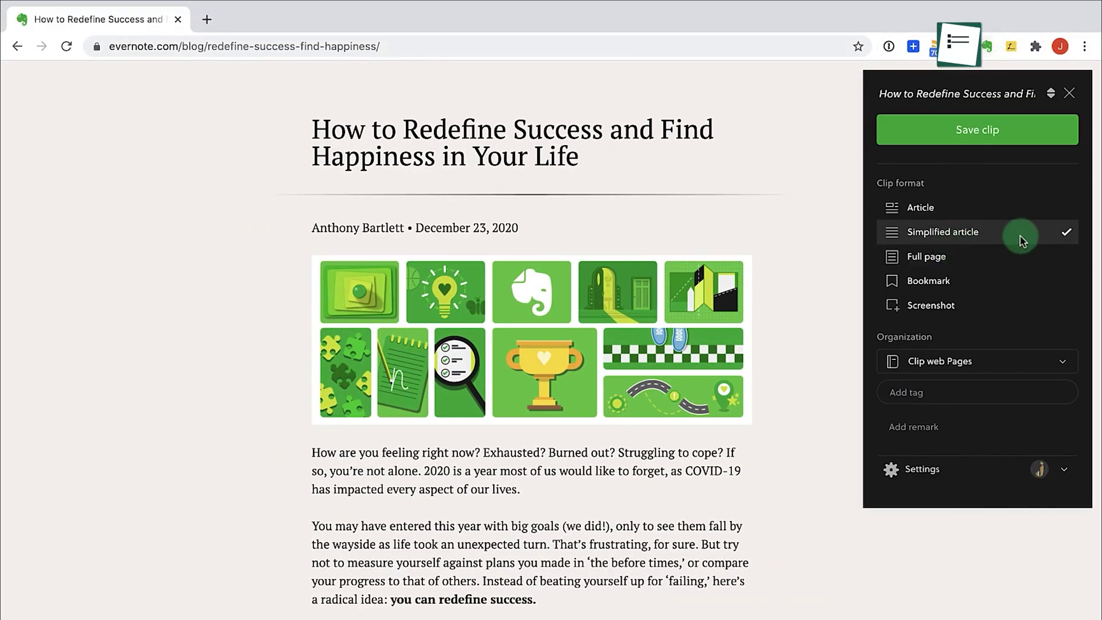
# - Save the blog post as a simplified clip and email it with the recipient's address and a message
pyautogui.click(1011, 134)
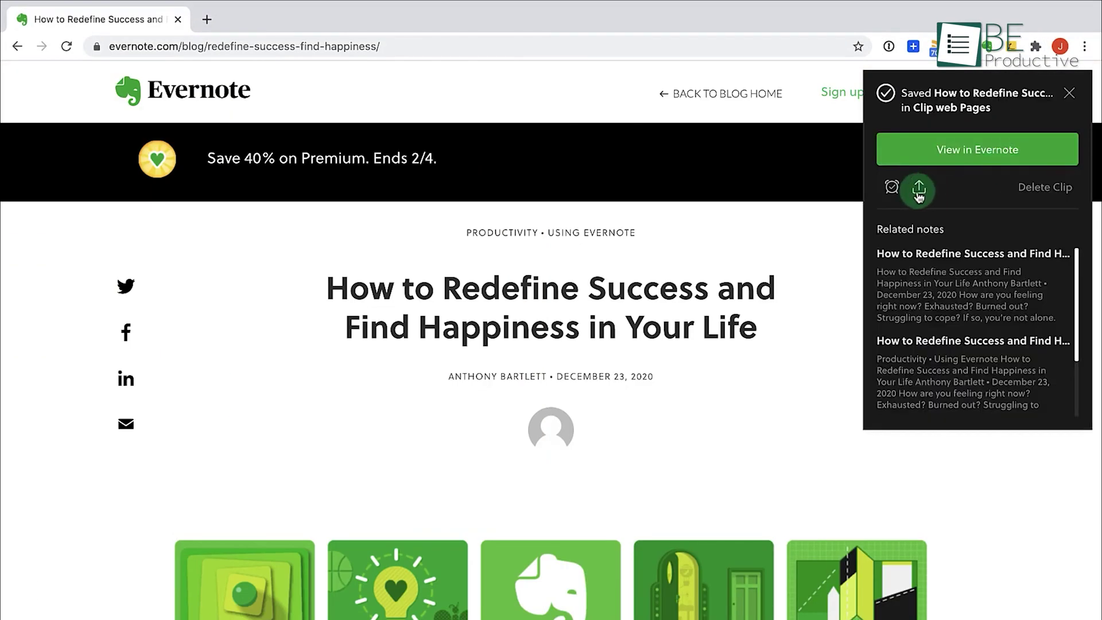
pyautogui.click(954, 242)
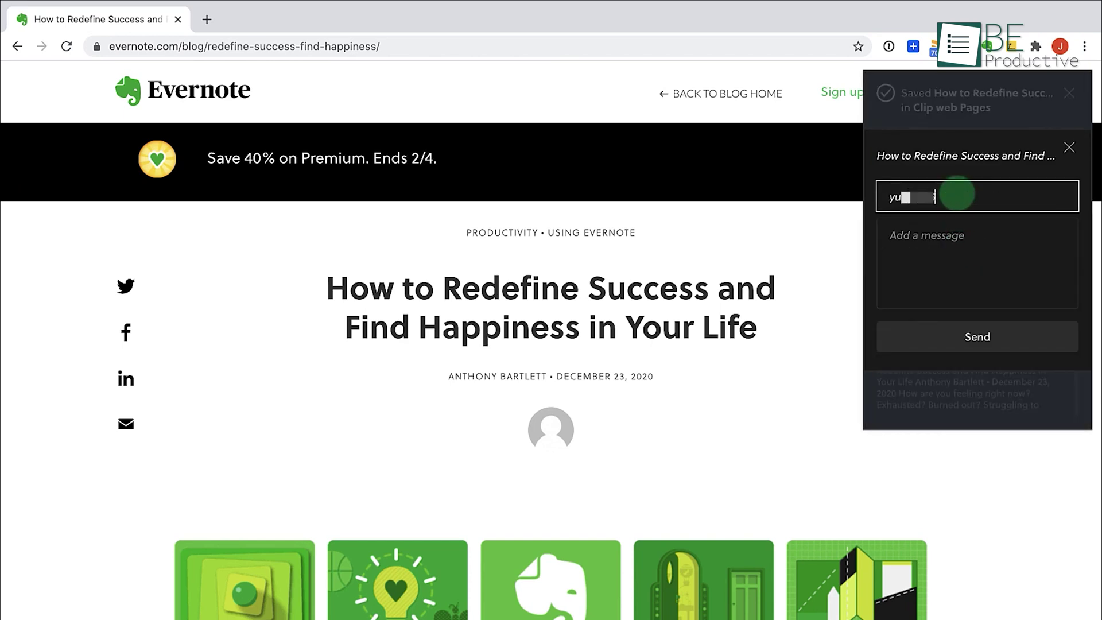
pyautogui.write('com')
pyautogui.press('Tab')
pyautogui.write('I')
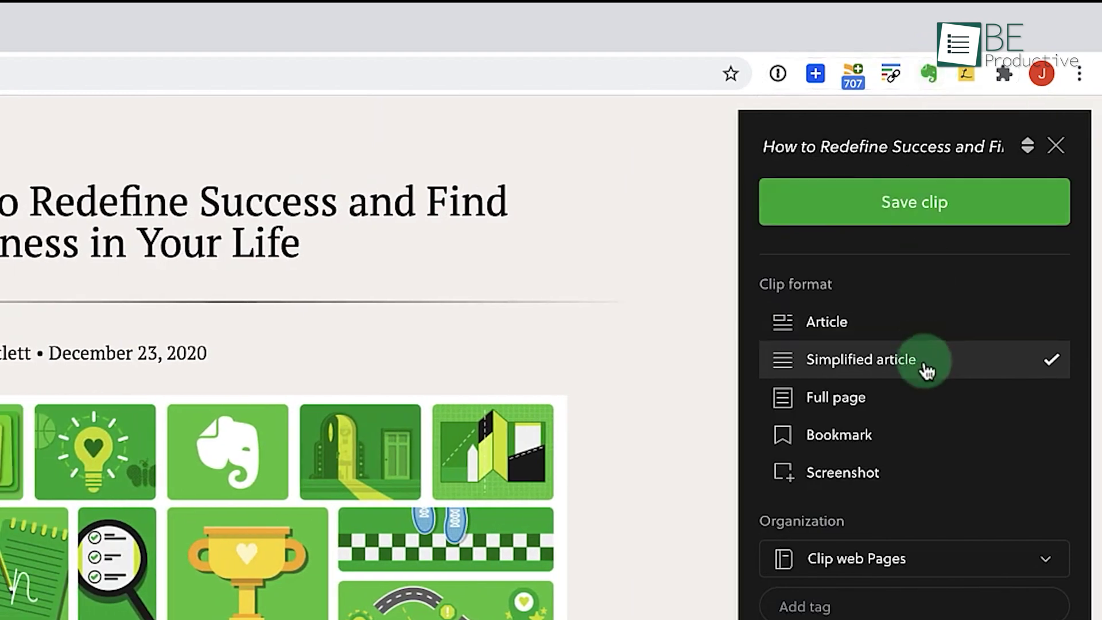
pyautogui.click(968, 204)
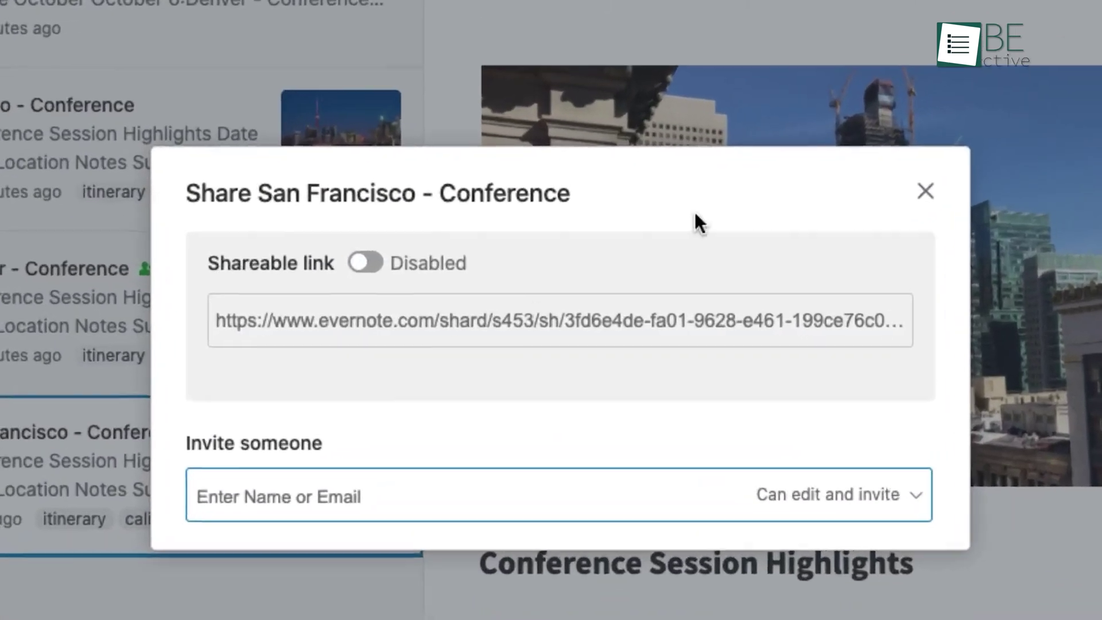
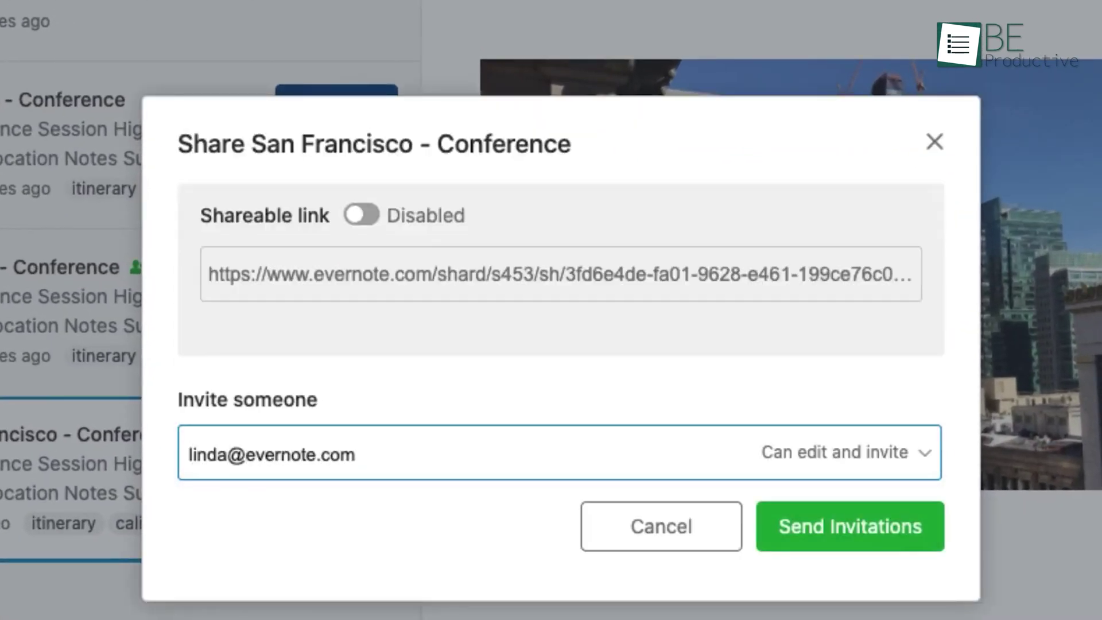
# - Invite a colleague by e-mail to the San Francisco - Conference note with Can edit permission
pyautogui.click(918, 461)
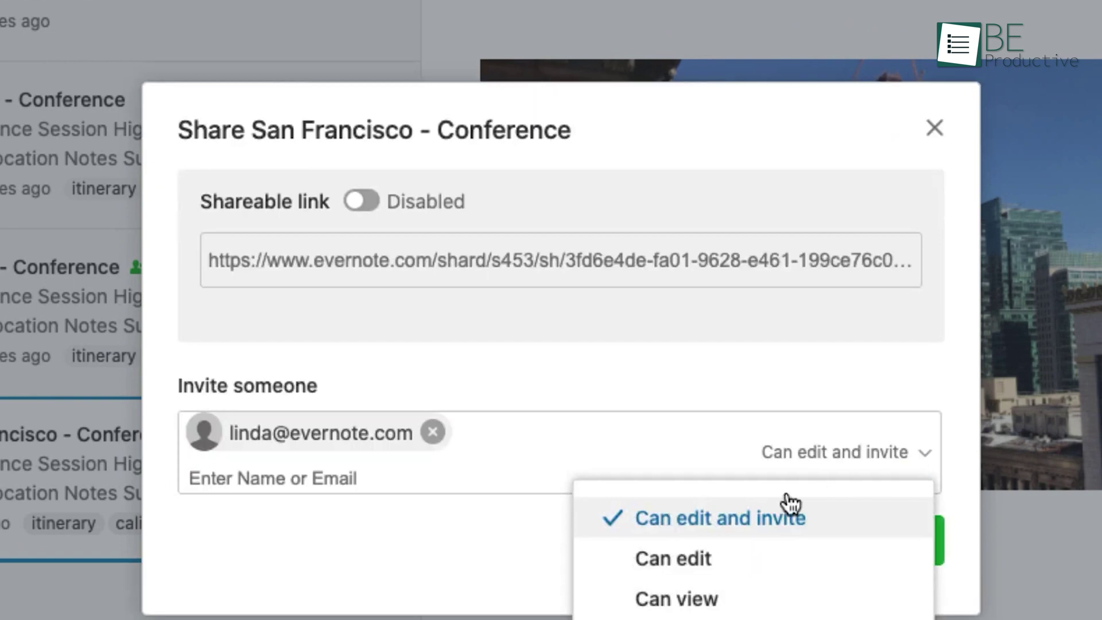
pyautogui.click(699, 565)
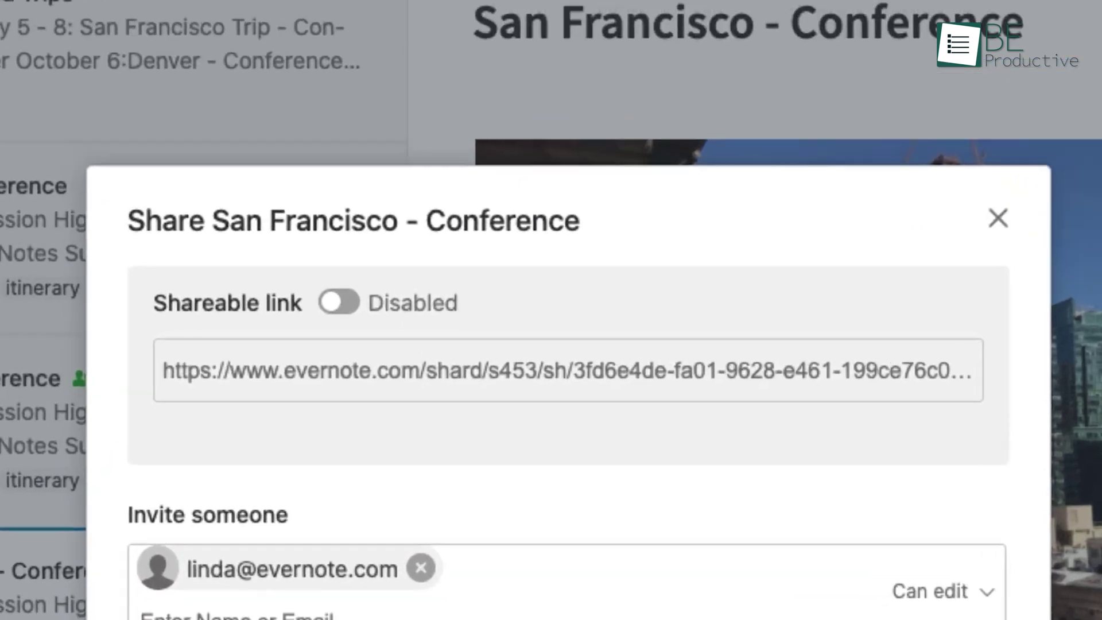
pyautogui.click(844, 542)
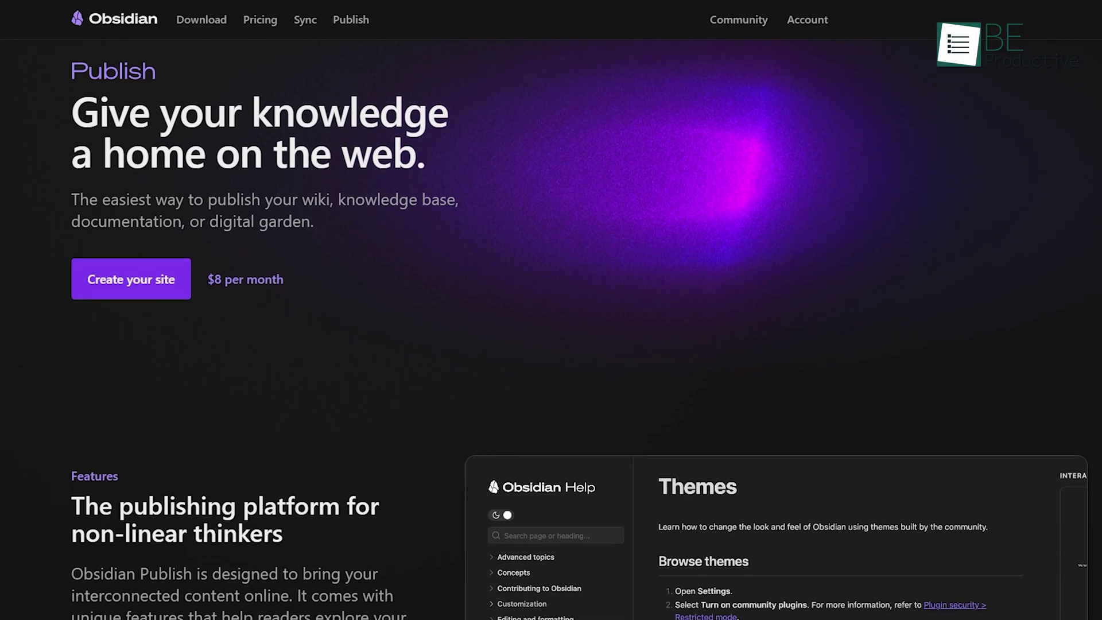
# - Scroll the Obsidian Publish page down to the features list with hover previews, graph view and stacked pages
pyautogui.scroll(-4, 551, 344)
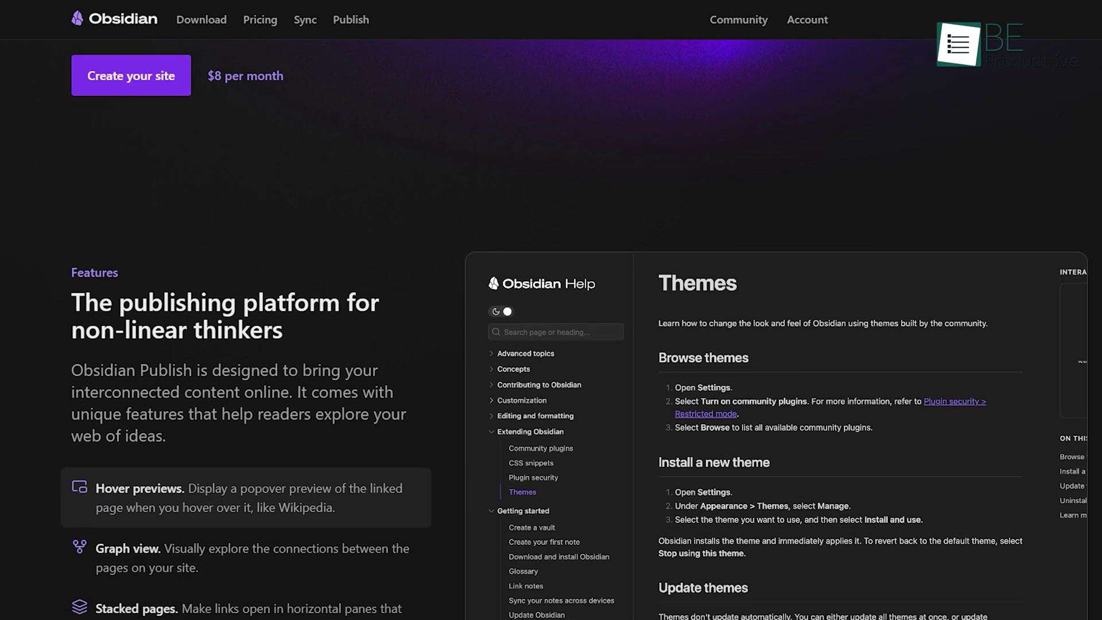
pyautogui.scroll(-1, 551, 345)
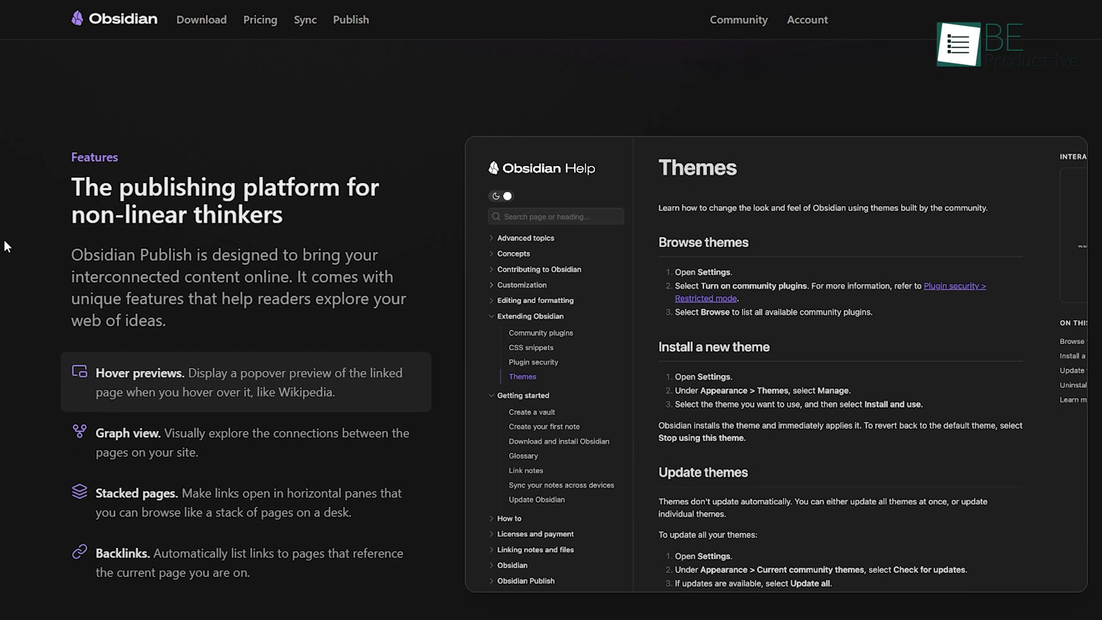